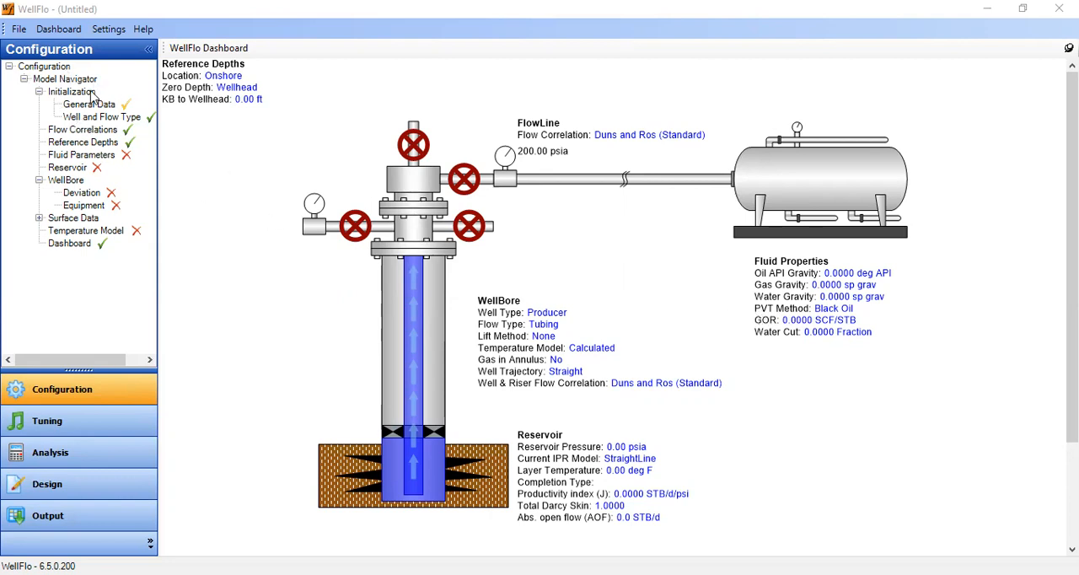
Review the General Data entries for the well model, from company and platform through analyst, location and field.
{"action": "left_click", "coordinate": [73, 91]}
{"action": "left_click", "coordinate": [91, 103]}
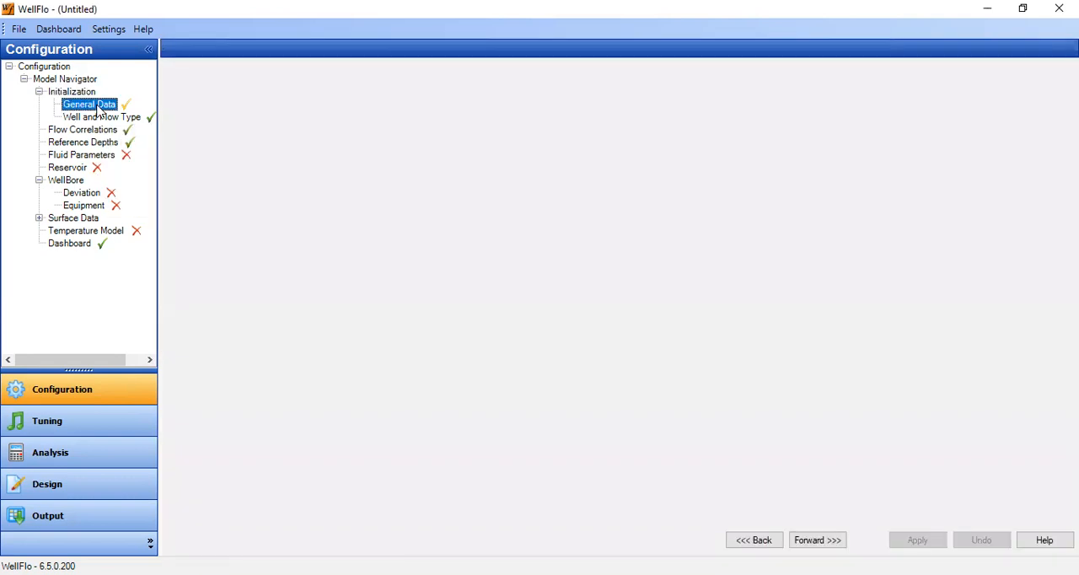
{"action": "left_click", "coordinate": [191, 93]}
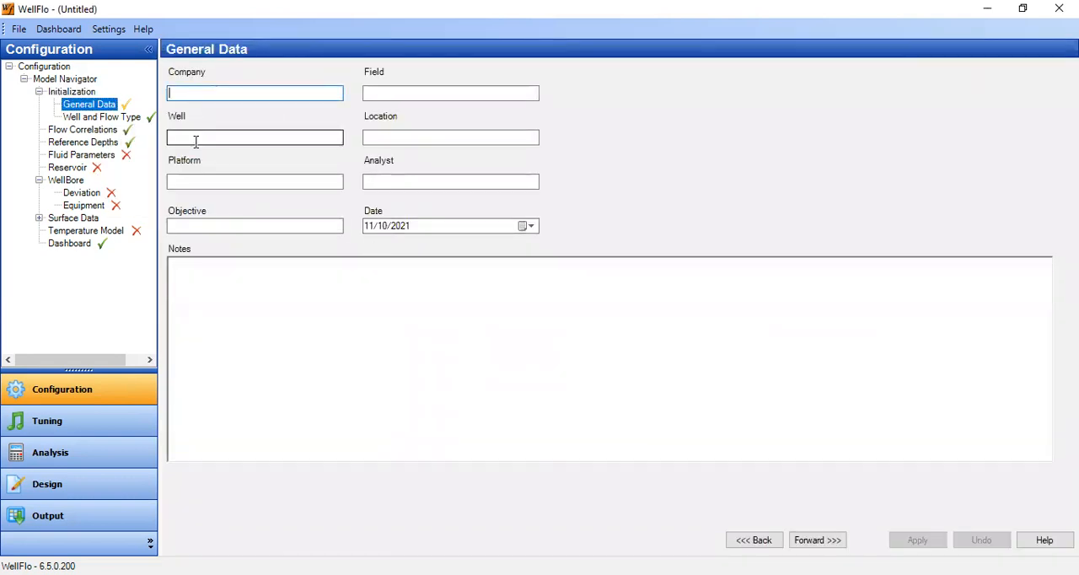
{"action": "left_click", "coordinate": [200, 181]}
{"action": "left_click", "coordinate": [204, 224]}
{"action": "left_click", "coordinate": [368, 181]}
{"action": "left_click", "coordinate": [388, 138]}
{"action": "left_click", "coordinate": [390, 98]}
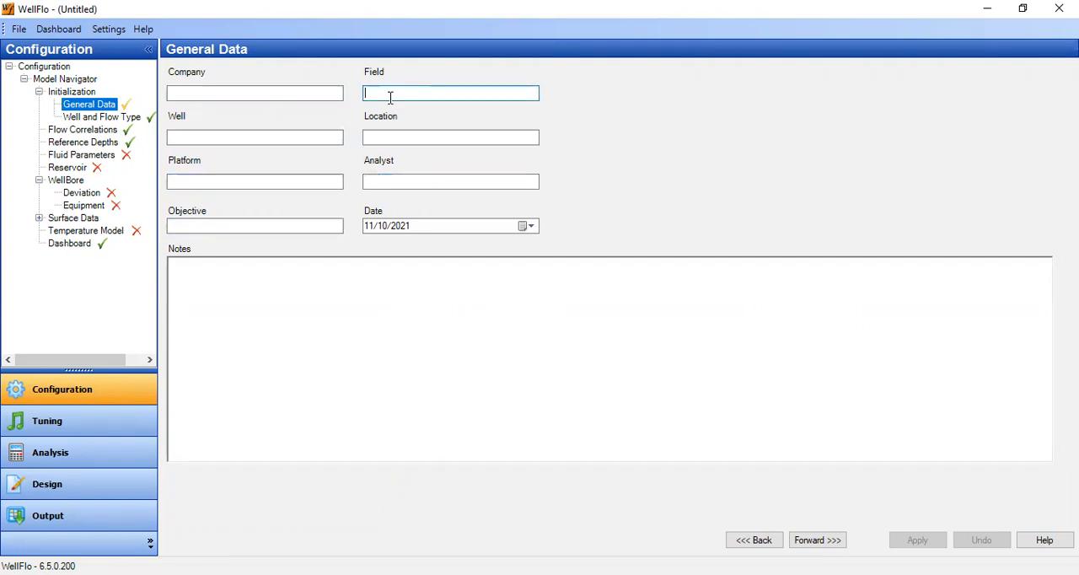
Review the Well and Flow Type, Flow Correlations and Reference Depths settings in sequence.
{"action": "left_click", "coordinate": [830, 541]}
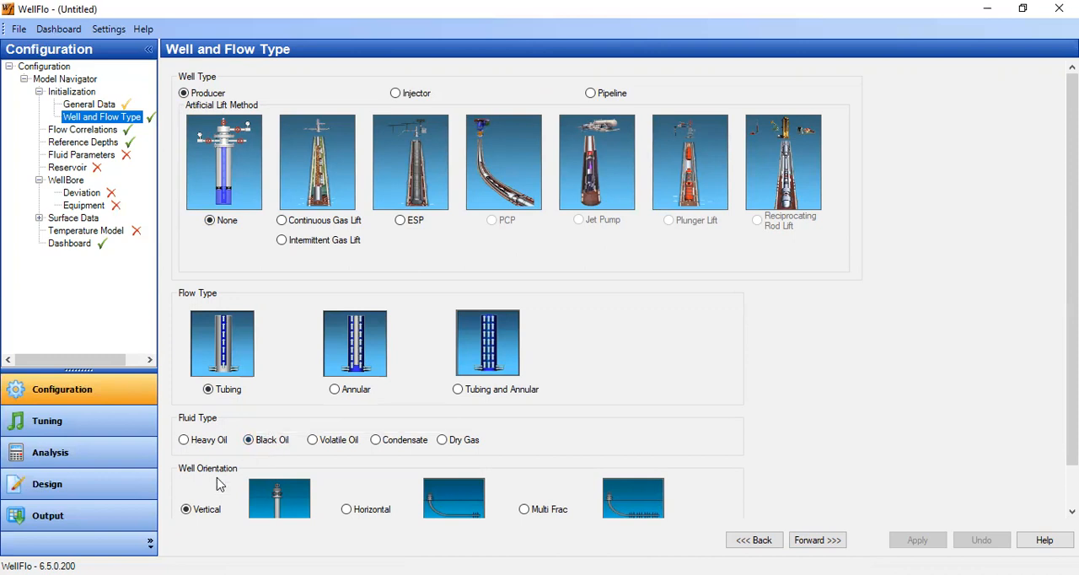
{"action": "scroll", "coordinate": [605, 95], "scroll_direction": "down", "scroll_amount": 1}
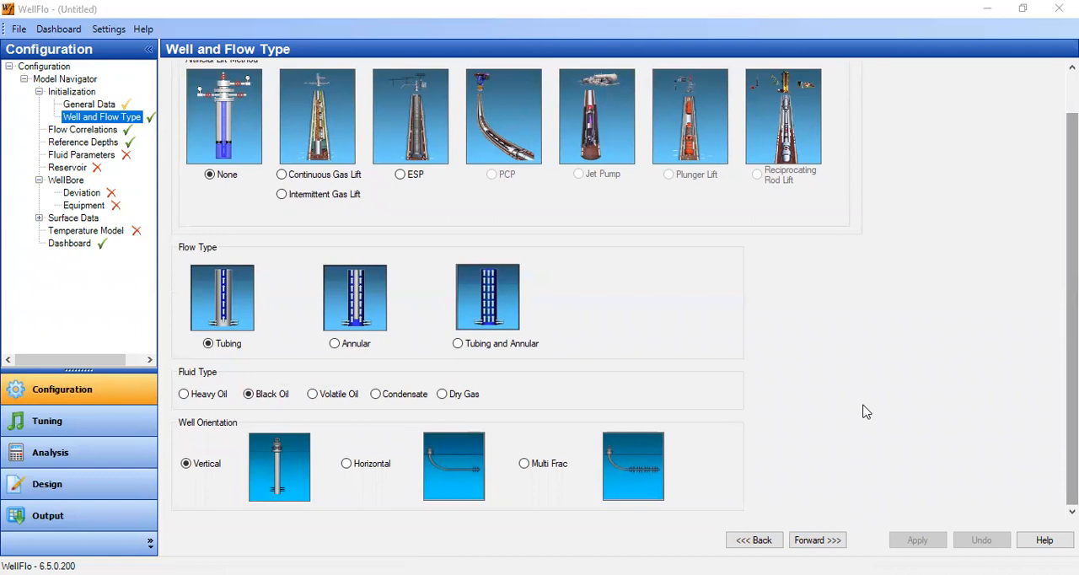
{"action": "left_click", "coordinate": [818, 540]}
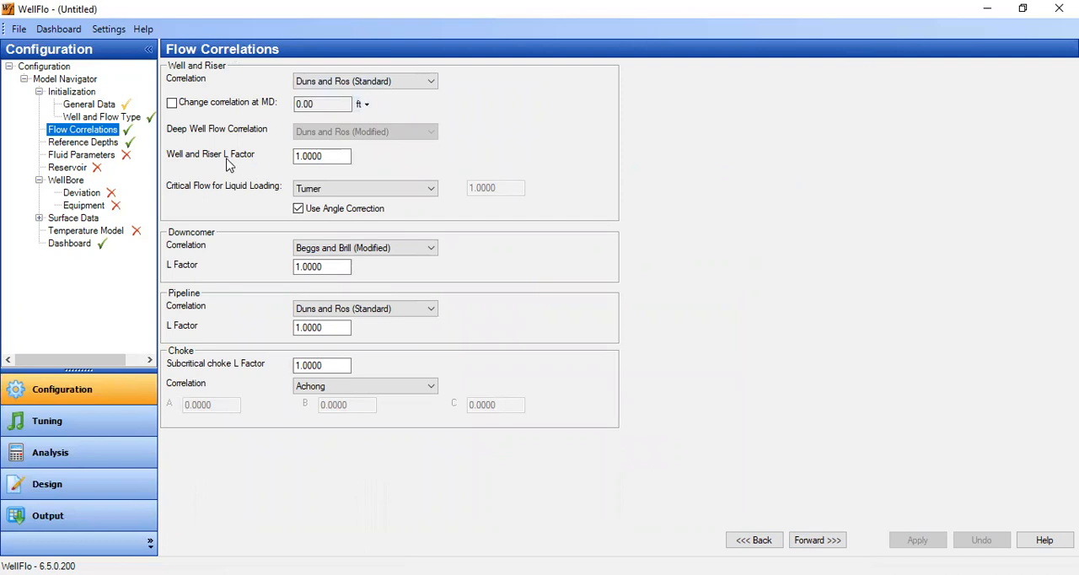
{"action": "left_click", "coordinate": [318, 157]}
{"action": "left_click", "coordinate": [814, 540]}
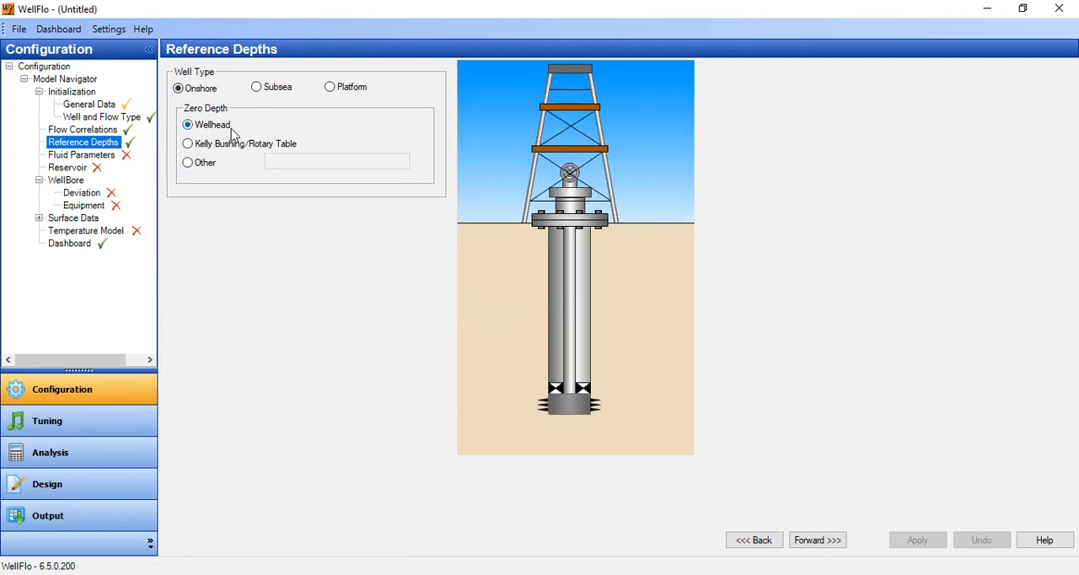
In the fluid parameters, set the oil specific gravity to 0.85 and the gas specific gravity to 0.65.
{"action": "left_click", "coordinate": [822, 545]}
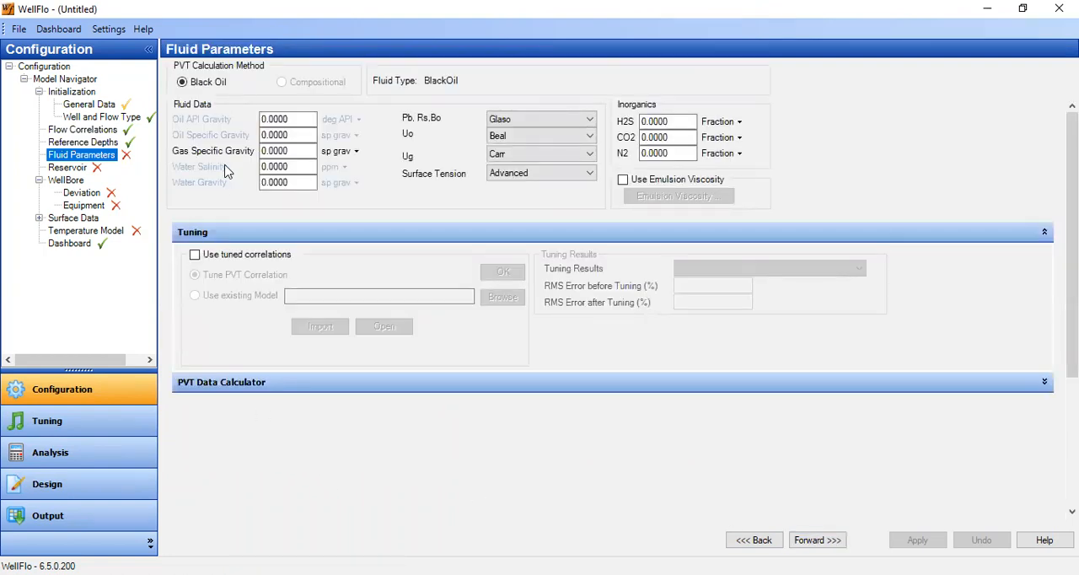
{"action": "left_click", "coordinate": [274, 135]}
{"action": "left_click_drag", "start_coordinate": [268, 136], "coordinate": [306, 137]}
{"action": "type", "text": "85"}
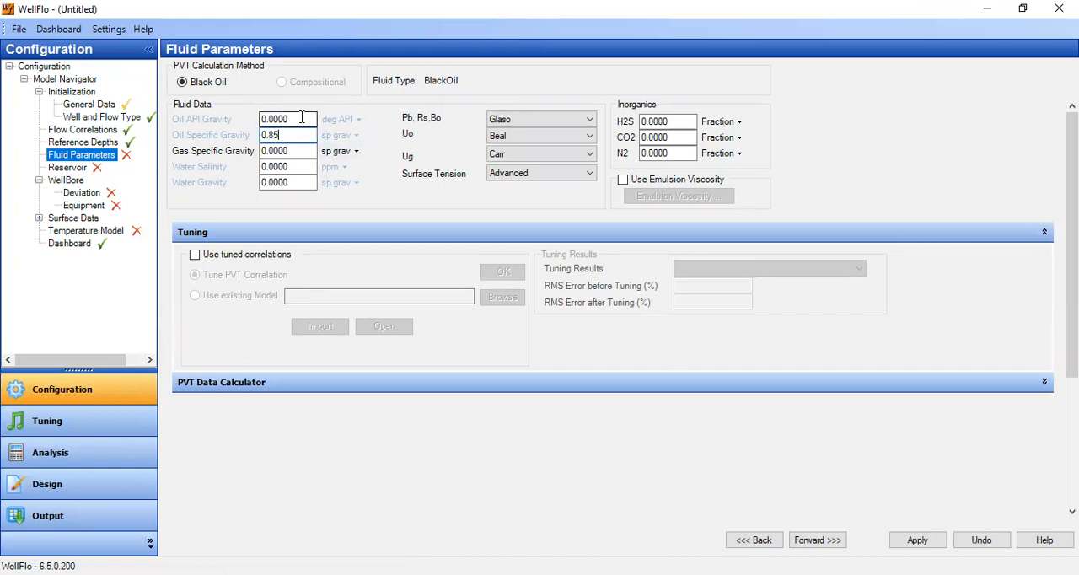
{"action": "left_click", "coordinate": [302, 118]}
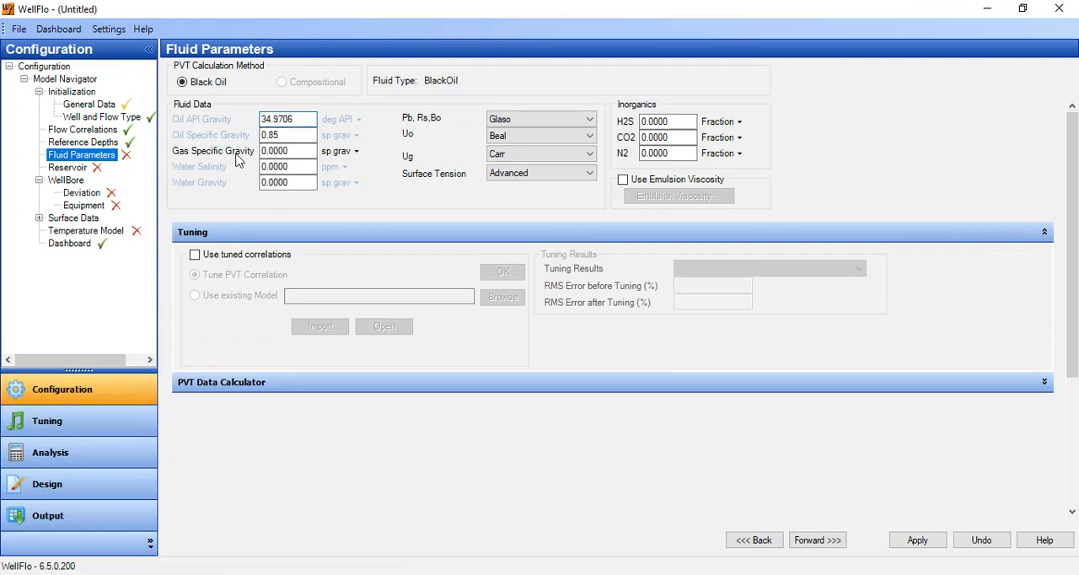
{"action": "left_click_drag", "start_coordinate": [270, 151], "coordinate": [308, 152]}
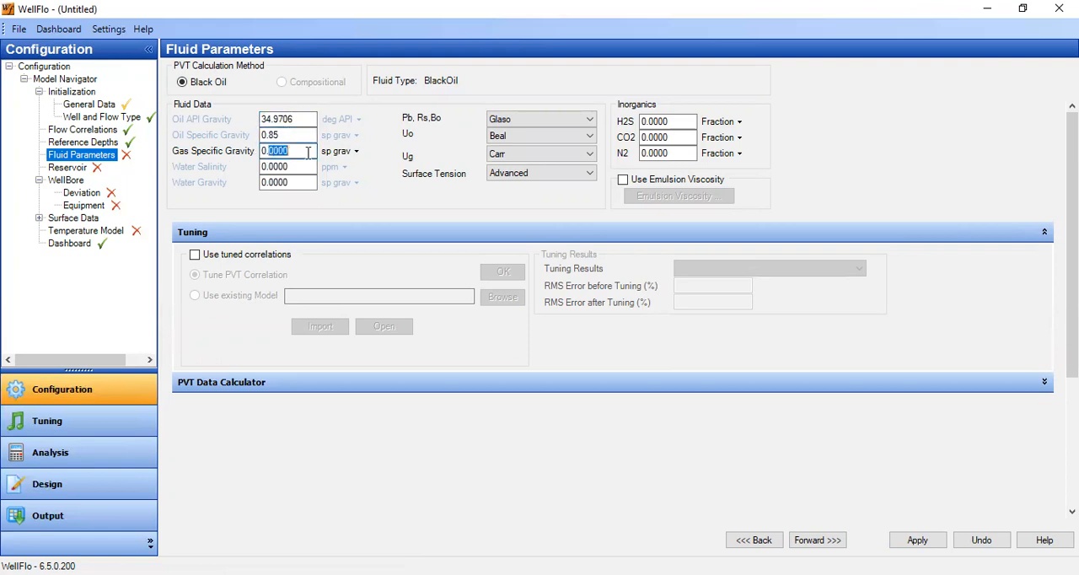
{"action": "type", "text": "65"}
{"action": "key", "text": "Tab"}
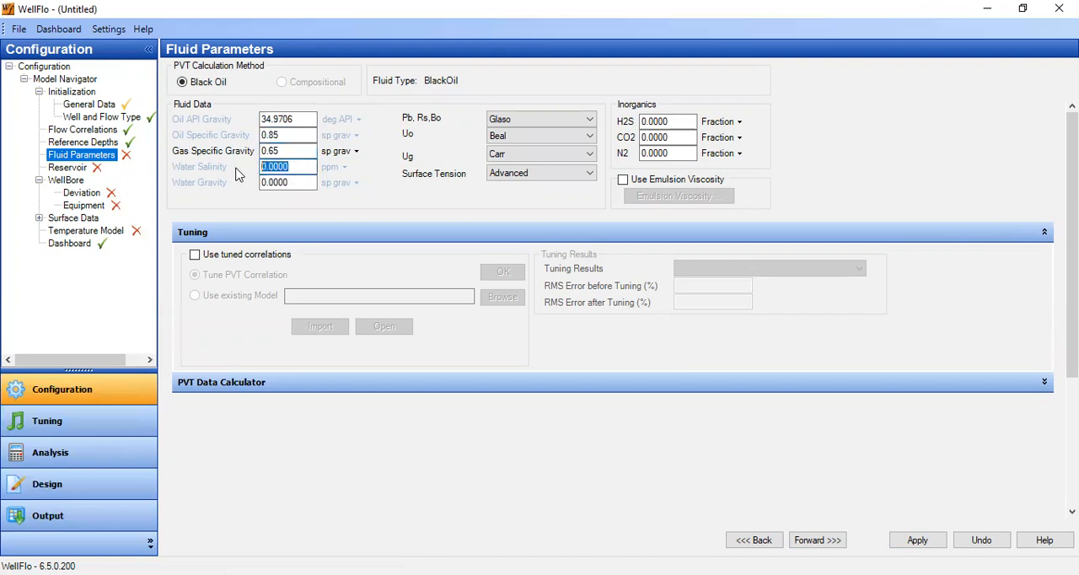
Set the water salinity to 30000 ppm and the water gravity to 1.0198.
{"action": "type", "text": "3000"}
{"action": "key", "text": "Tab"}
{"action": "type", "text": "1.0198"}
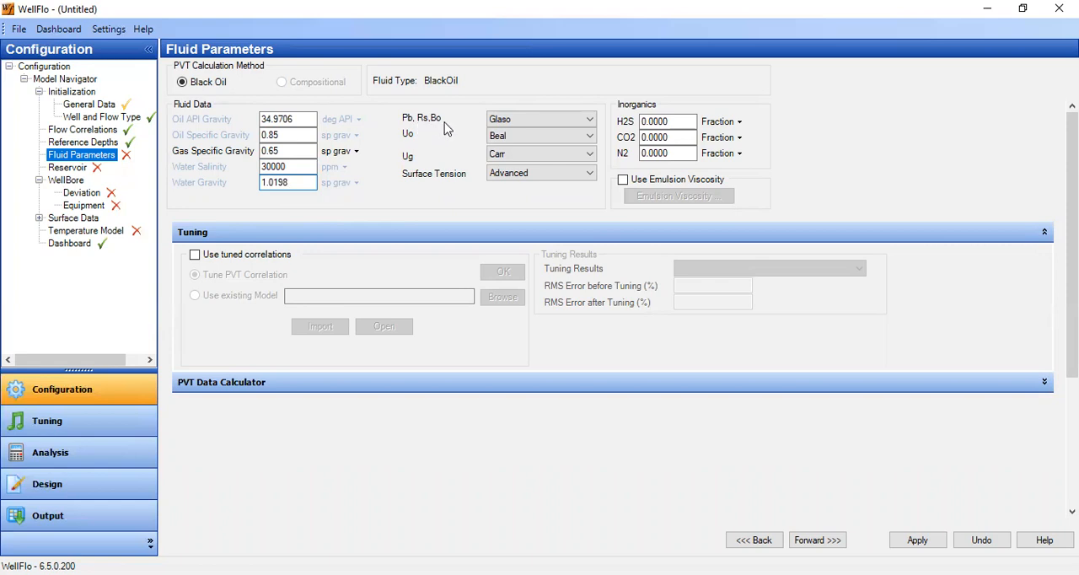
Check the Pb, Rs, Bo and Uo correlation choices and set the surface tension correlation to Basic.
{"action": "left_click", "coordinate": [563, 120]}
{"action": "left_click", "coordinate": [527, 133]}
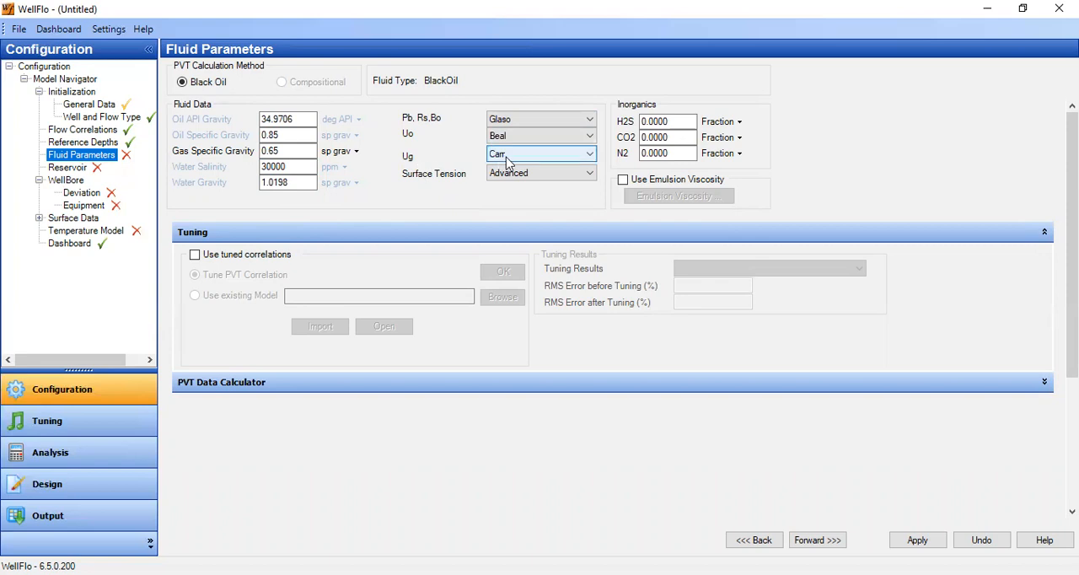
{"action": "left_click", "coordinate": [530, 173]}
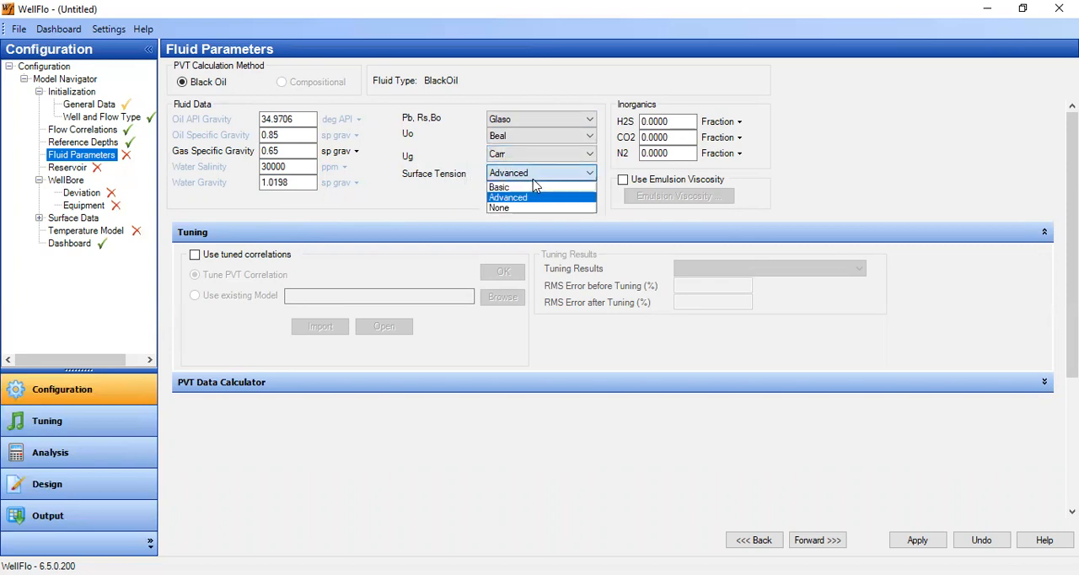
{"action": "left_click", "coordinate": [537, 195]}
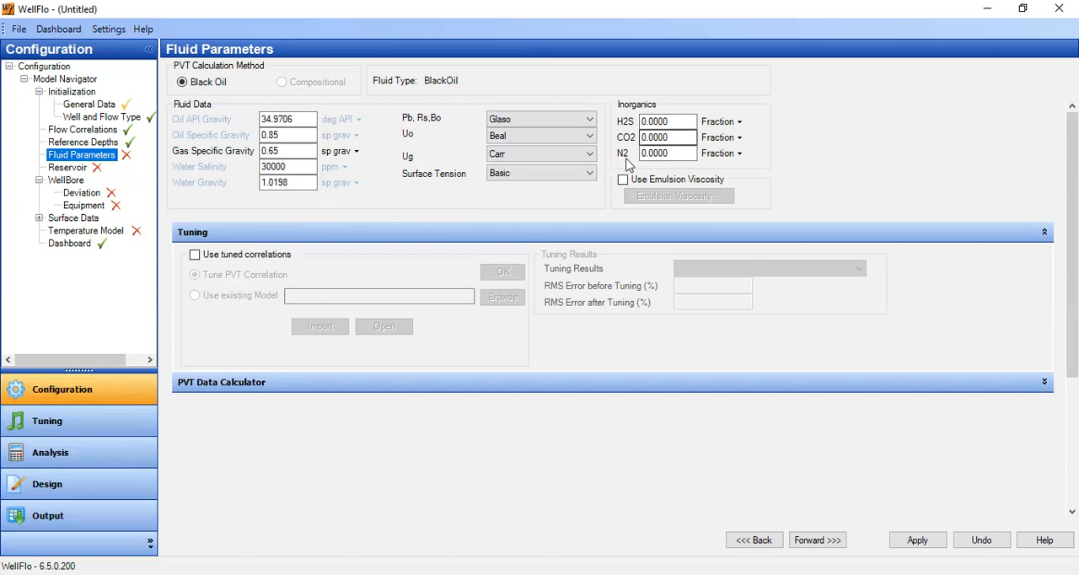
Expand the PVT Data Calculator and set its pressure to 3072 psia and temperature to 200 deg F.
{"action": "left_click", "coordinate": [1047, 389]}
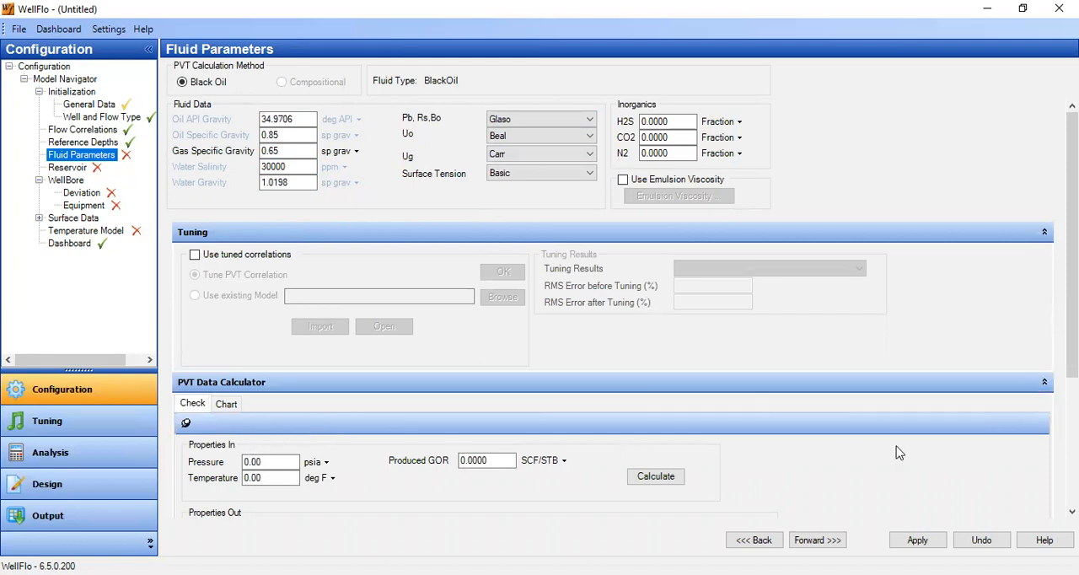
{"action": "left_click_drag", "start_coordinate": [271, 461], "coordinate": [198, 470]}
{"action": "type", "text": "3072"}
{"action": "left_click_drag", "start_coordinate": [272, 479], "coordinate": [209, 479]}
{"action": "type", "text": "200"}
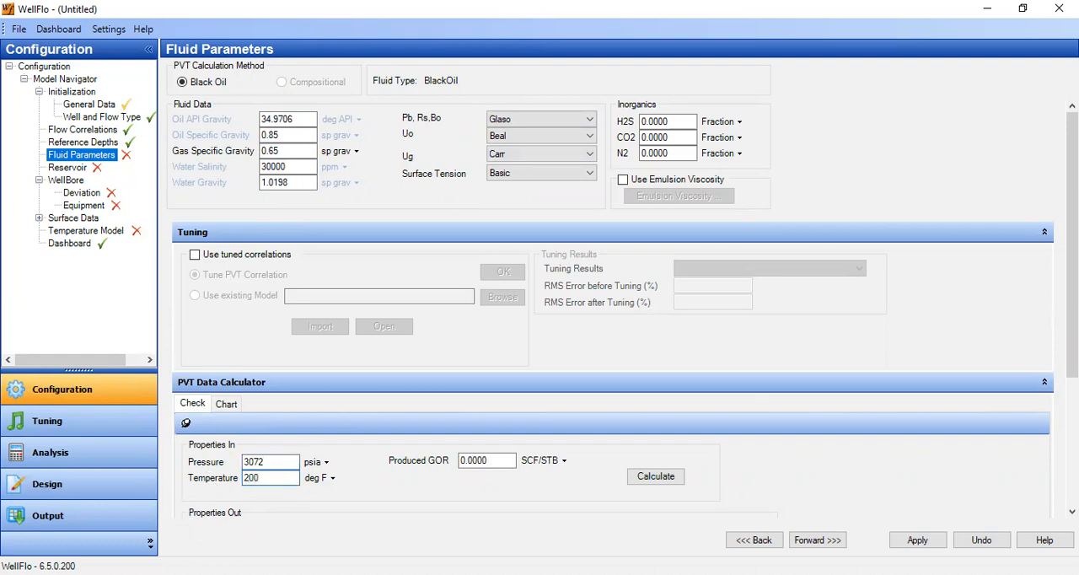
Calculate the PVT properties with a produced GOR of 500 SCF/STB and apply the fluid parameters.
{"action": "left_click_drag", "start_coordinate": [506, 461], "coordinate": [419, 456]}
{"action": "type", "text": "500"}
{"action": "left_click", "coordinate": [655, 476]}
{"action": "left_click_drag", "start_coordinate": [1072, 308], "coordinate": [1072, 439]}
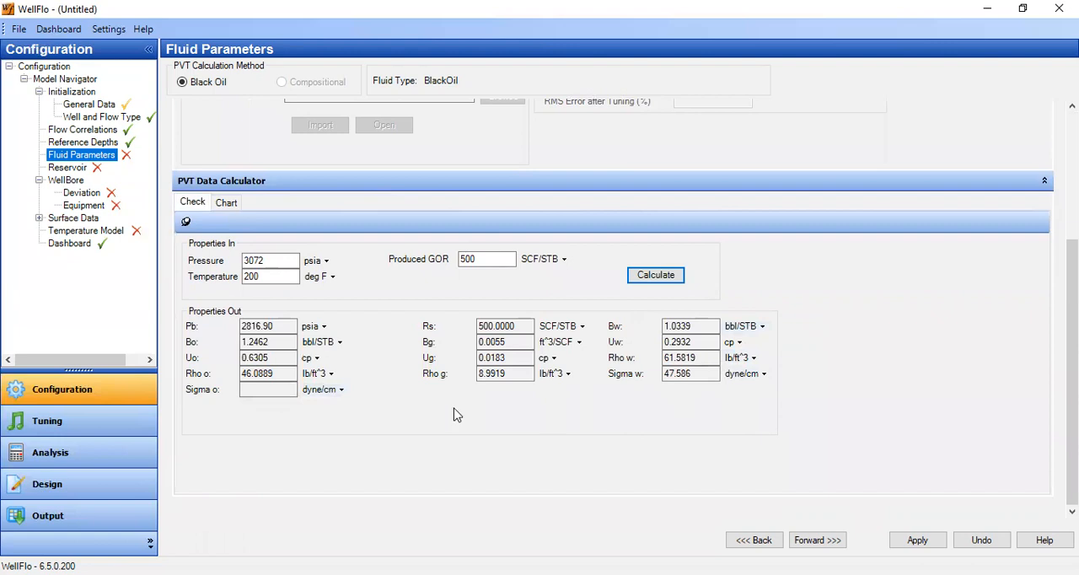
{"action": "left_click", "coordinate": [897, 541]}
Rename the reservoir's Layer 1 as Reservoir and set its pressure to 3072 psia.
{"action": "left_click", "coordinate": [840, 546]}
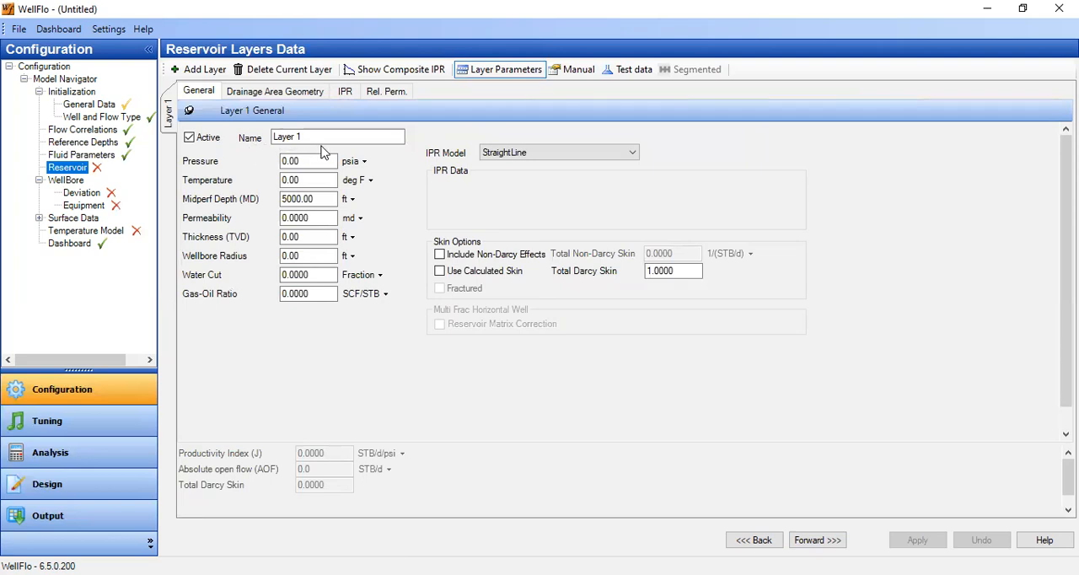
{"action": "left_click", "coordinate": [316, 137]}
{"action": "left_click_drag", "start_coordinate": [316, 137], "coordinate": [272, 141]}
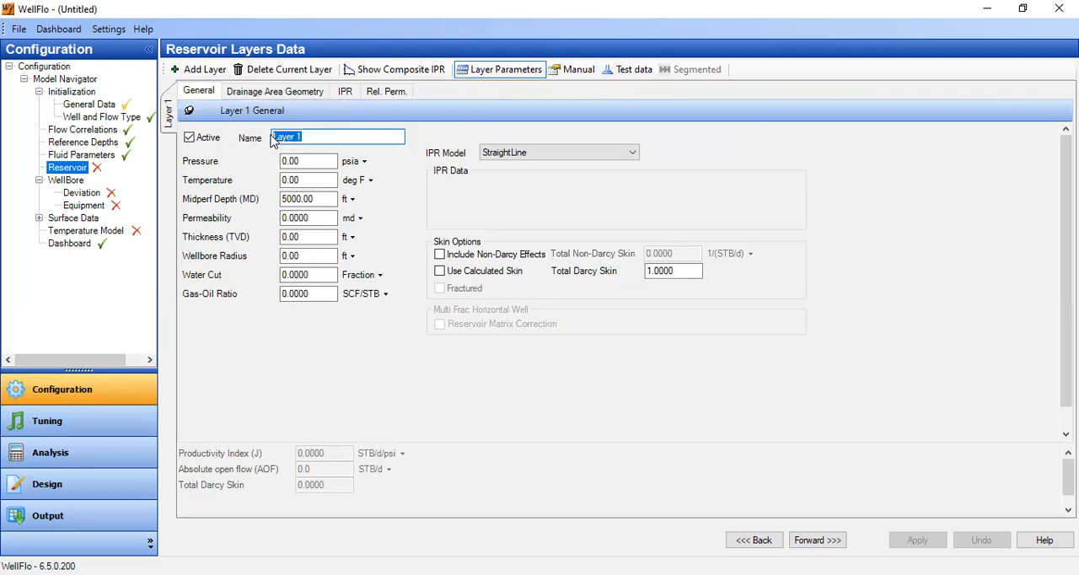
{"action": "type", "text": "Reservoir"}
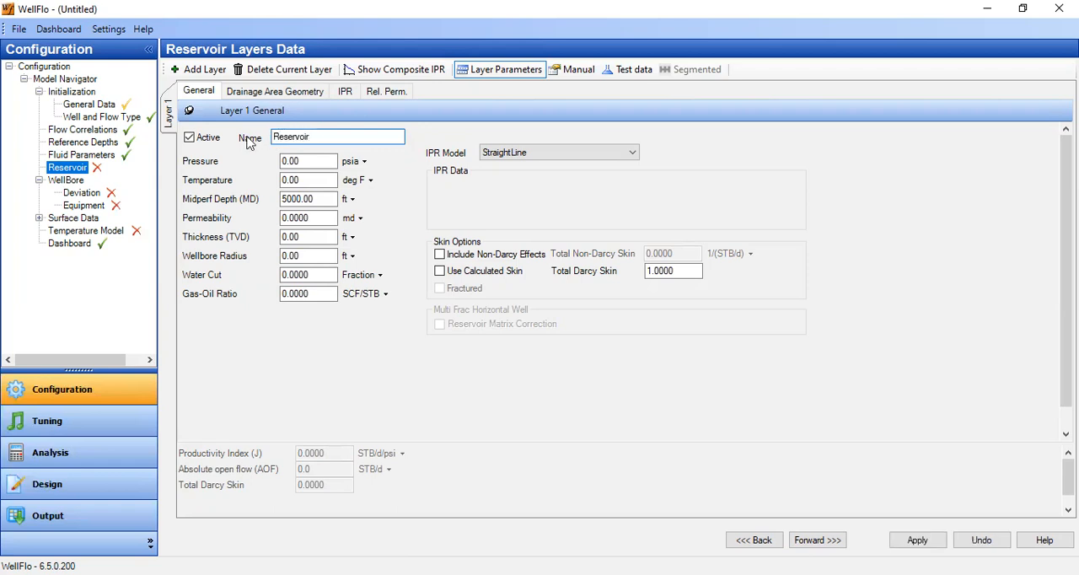
{"action": "key", "text": "Tab"}
{"action": "type", "text": "3072"}
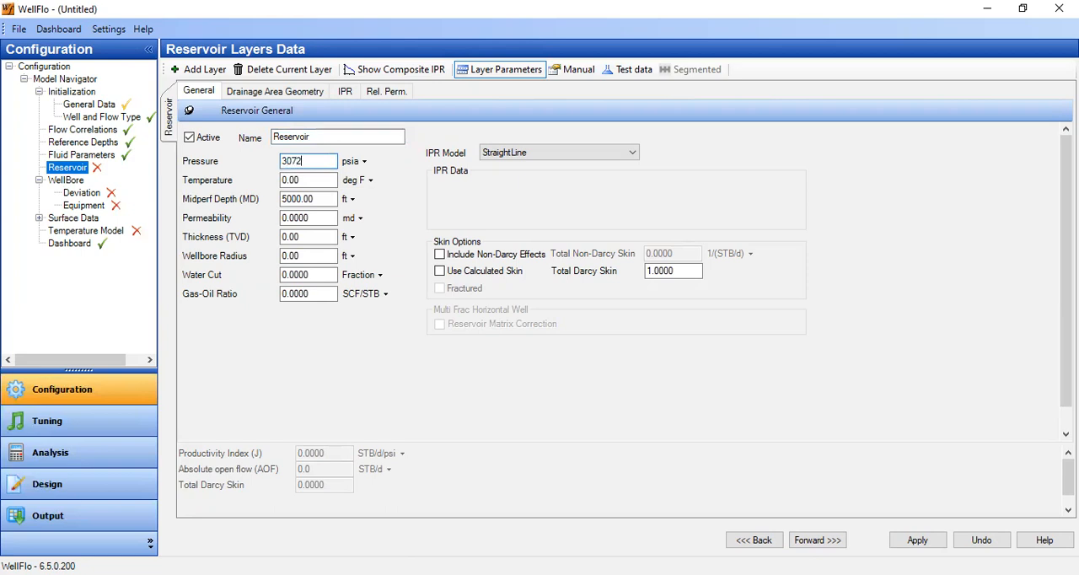
{"action": "key", "text": "Tab"}
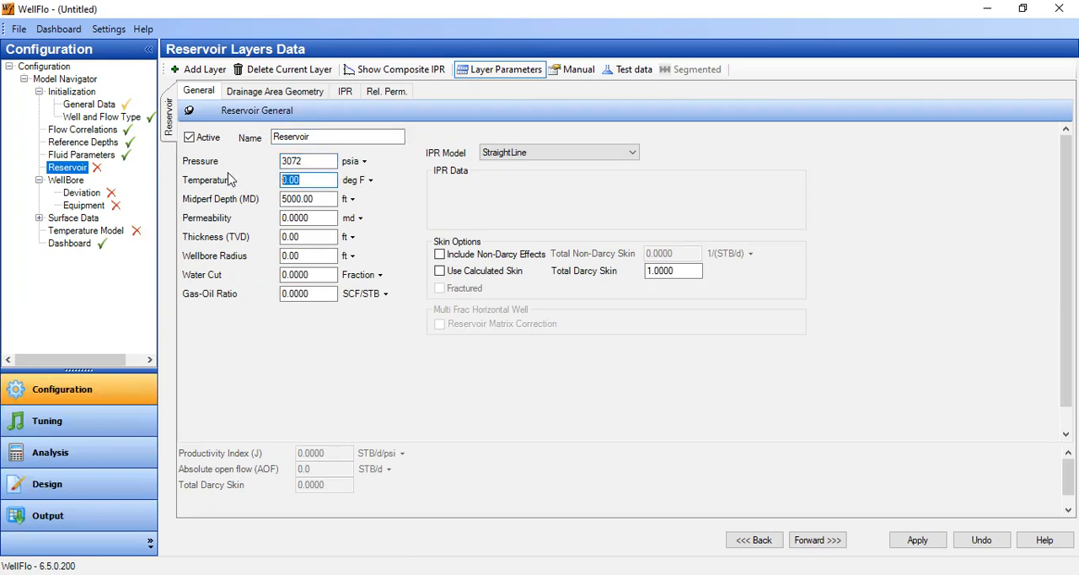
Set the reservoir layer's temperature to 200 deg F and its midperf depth to 8500 ft.
{"action": "type", "text": "22"}
{"action": "key", "text": "Tab"}
{"action": "type", "text": "8"}
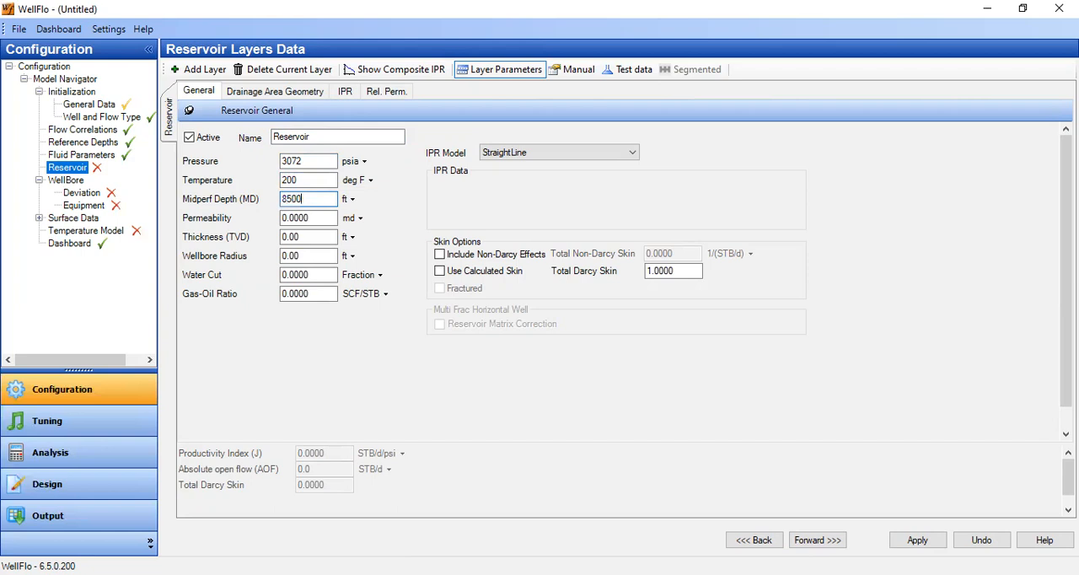
{"action": "type", "text": "500"}
Set the layer's permeability to 79 md, thickness to 58 ft and wellbore radius to 0.35 ft.
{"action": "left_click", "coordinate": [324, 218]}
{"action": "type", "text": "79"}
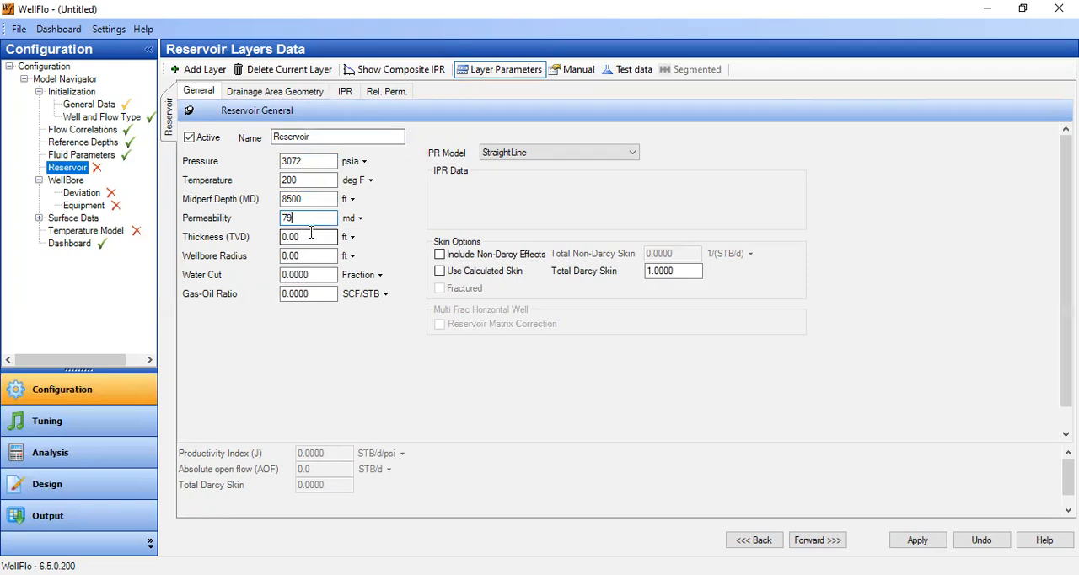
{"action": "key", "text": "Tab"}
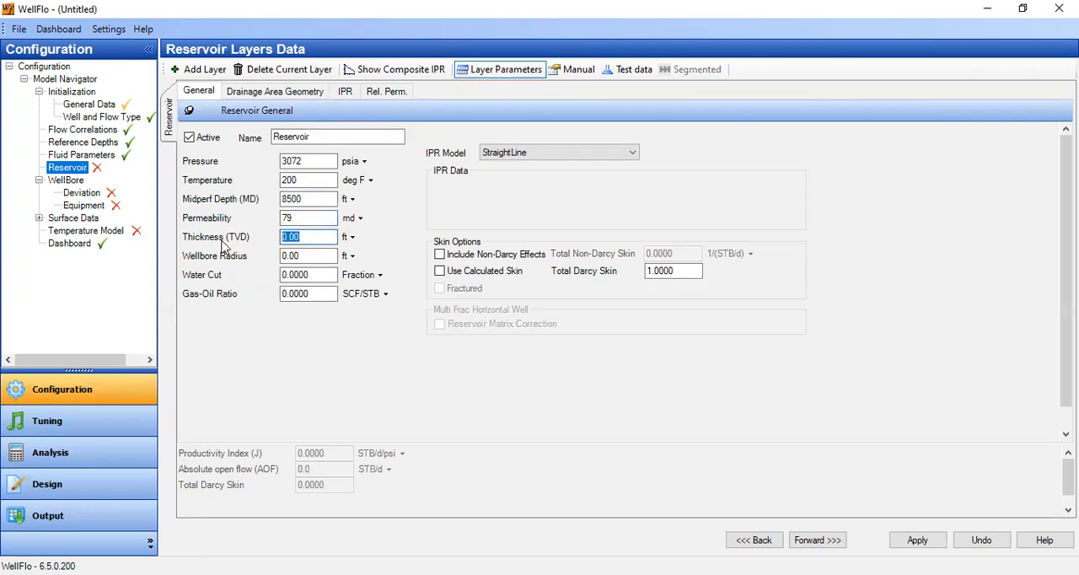
{"action": "type", "text": "58"}
{"action": "key", "text": "Tab"}
{"action": "type", "text": "0.3"}
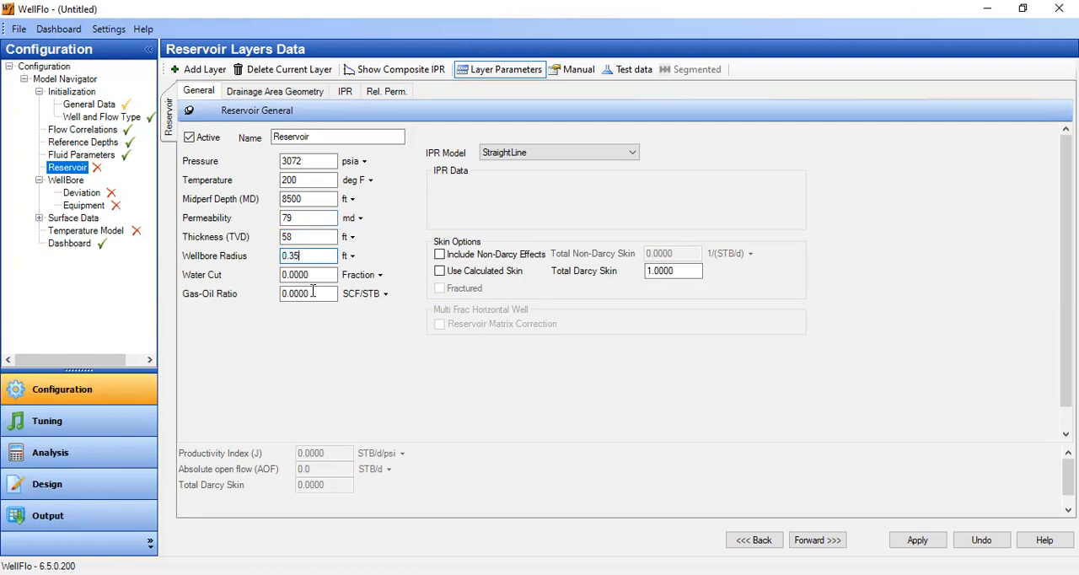
Set the layer's water cut to a fraction of 0.6 and its gas-oil ratio to 500 SCF/STB.
{"action": "left_click_drag", "start_coordinate": [293, 276], "coordinate": [355, 276]}
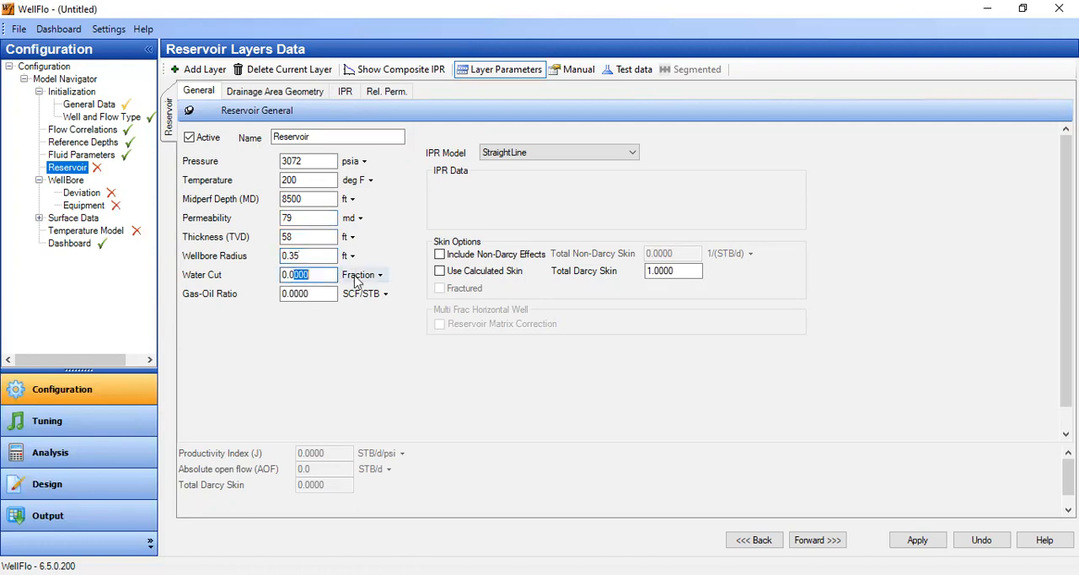
{"action": "key", "text": "BackSpace"}
{"action": "type", "text": "6"}
{"action": "key", "text": "Tab"}
{"action": "type", "text": "5"}
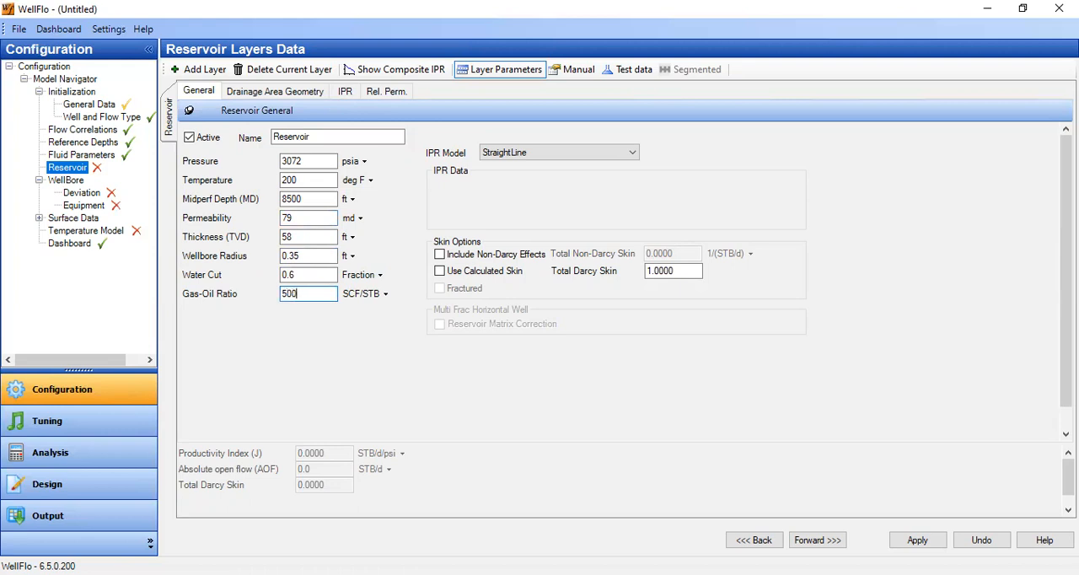
Change the reservoir layer's IPR model to Vogel.
{"action": "left_click", "coordinate": [561, 157]}
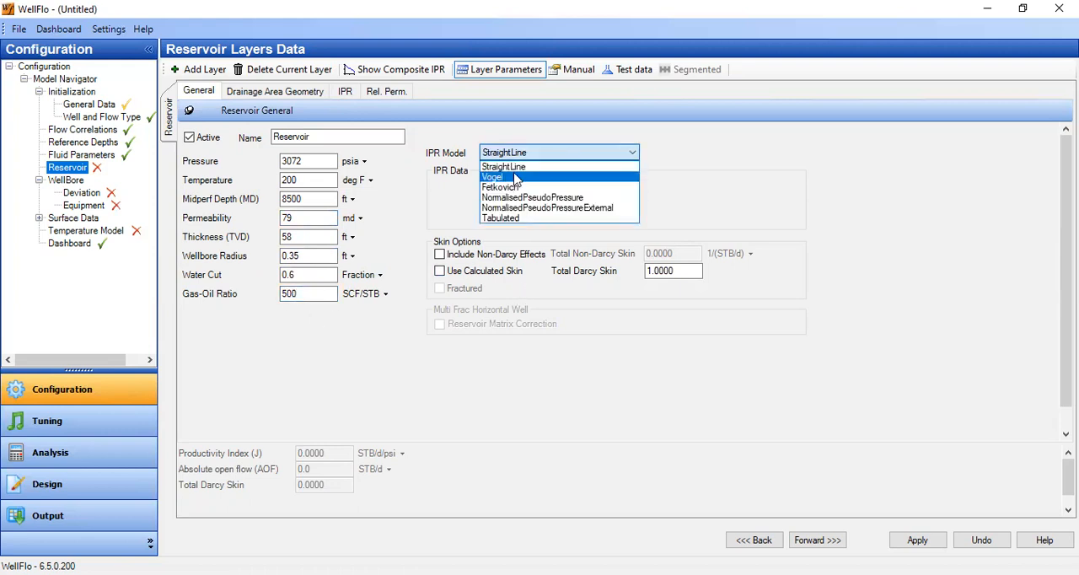
{"action": "left_click", "coordinate": [523, 178]}
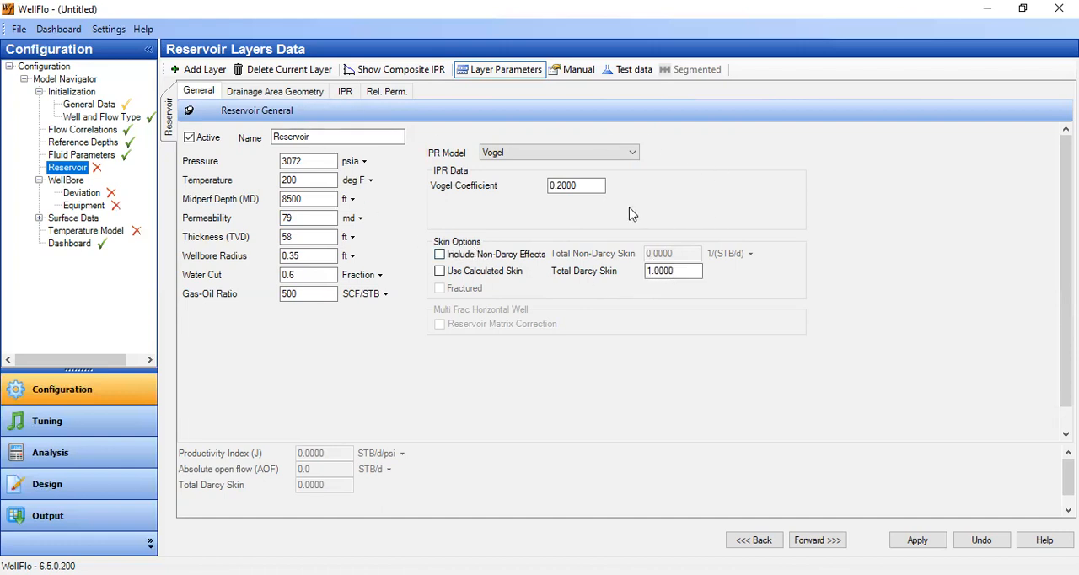
Set the circular drainage area's equivalent drainage radius to 1000 ft in the reservoir layer's drainage geometry.
{"action": "left_click", "coordinate": [301, 94]}
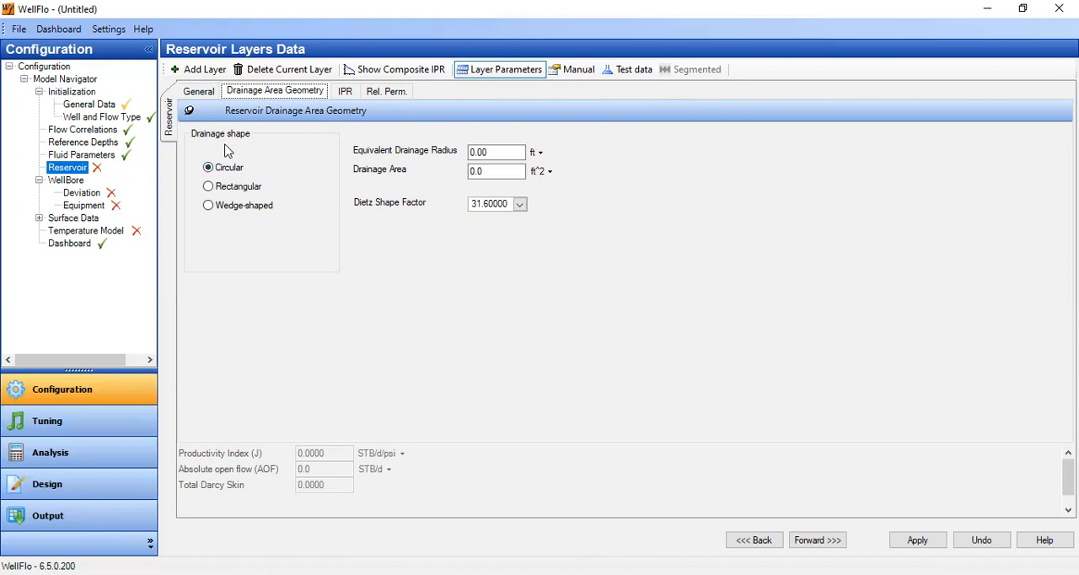
{"action": "left_click", "coordinate": [489, 153]}
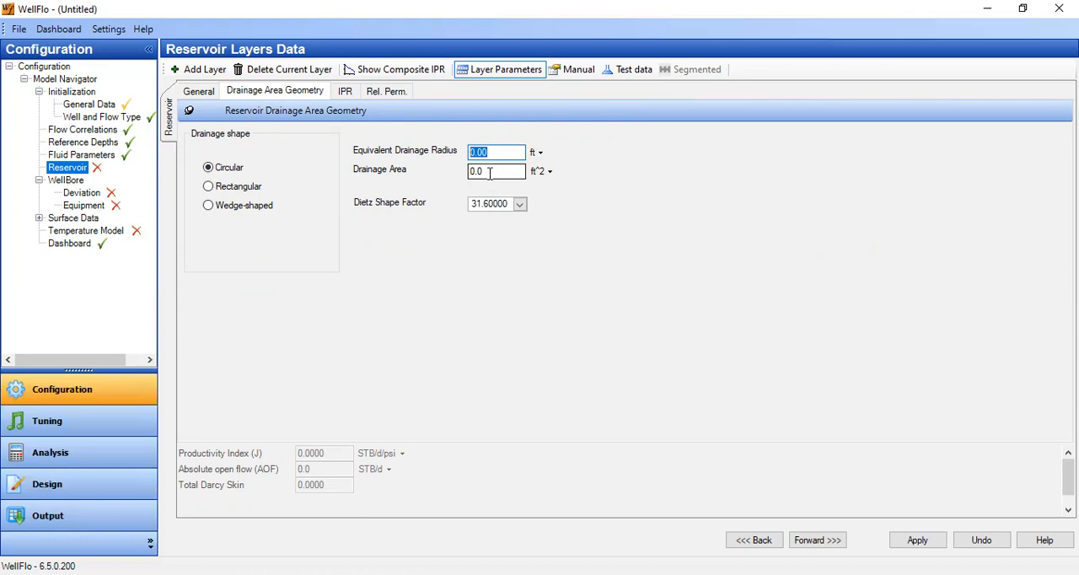
{"action": "left_click", "coordinate": [489, 173]}
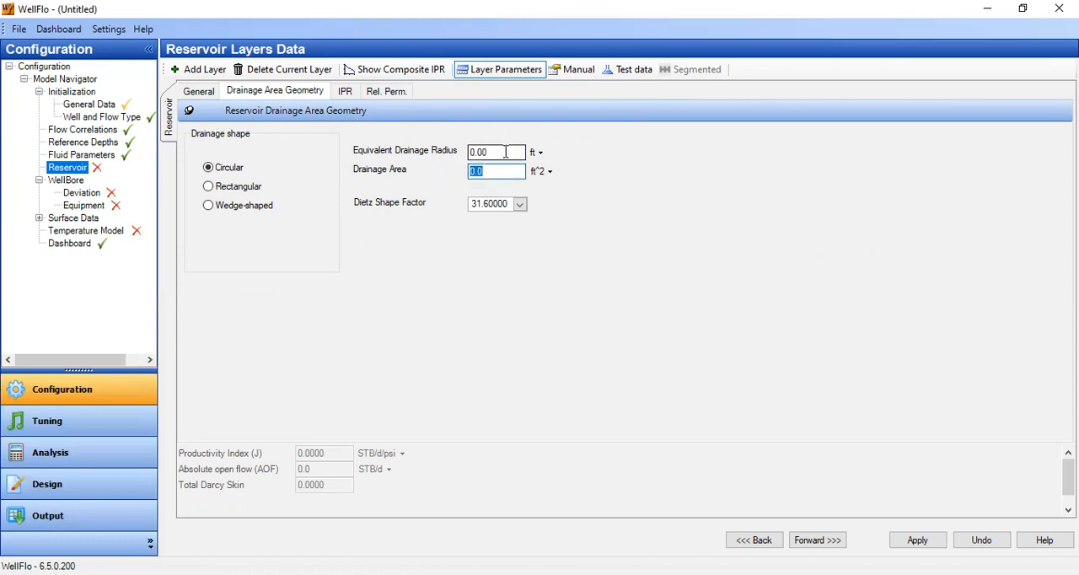
{"action": "left_click", "coordinate": [505, 152]}
{"action": "type", "text": "1"}
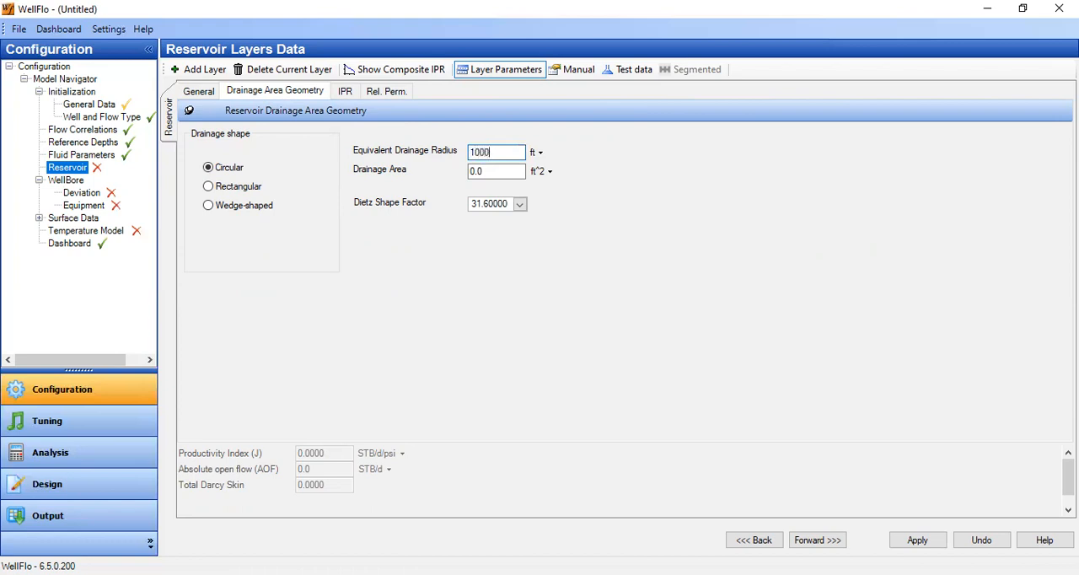
{"action": "type", "text": "000"}
{"action": "left_click", "coordinate": [479, 171]}
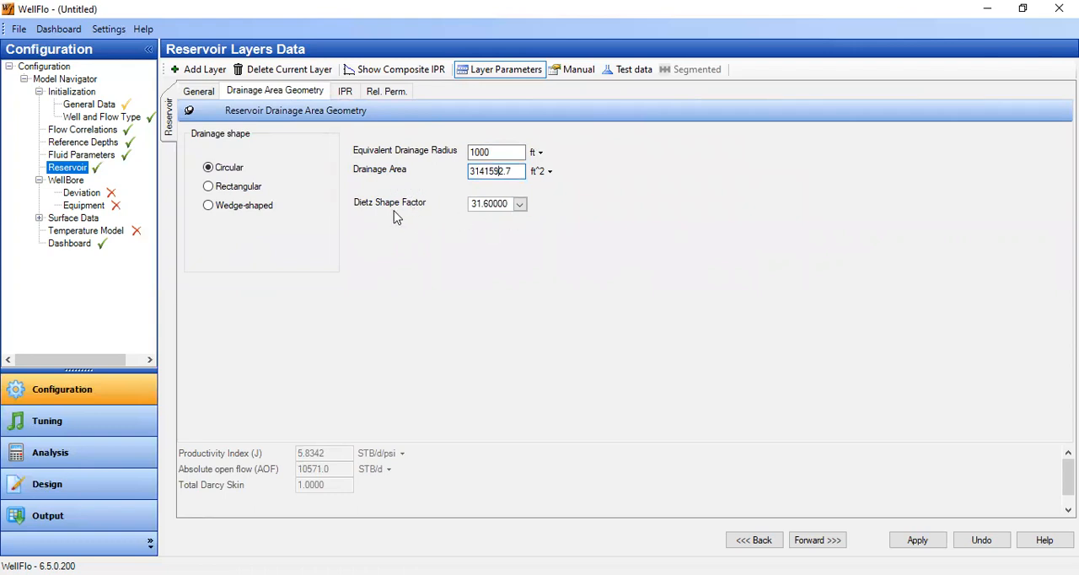
Set the Dietz shape factor to 31.62, the well-centred circle shape.
{"action": "left_click", "coordinate": [519, 205]}
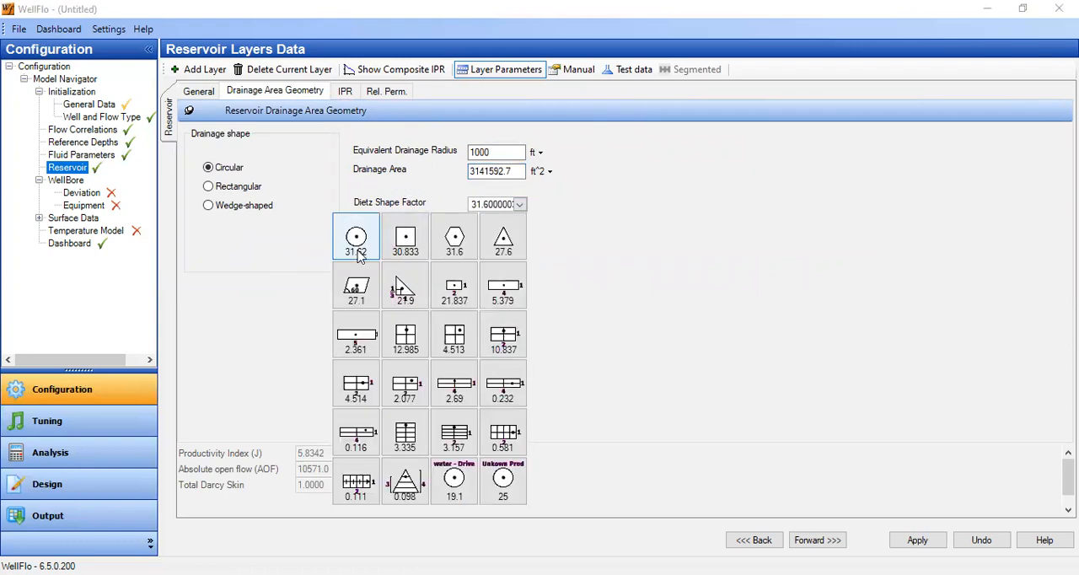
{"action": "left_click", "coordinate": [366, 250]}
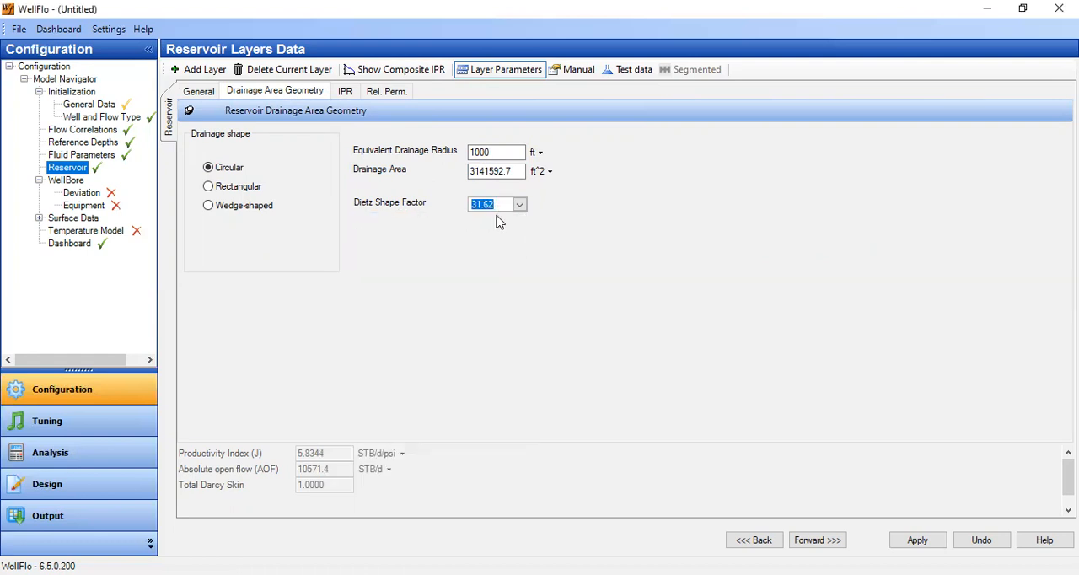
{"action": "left_click", "coordinate": [511, 171]}
Review the layer's IPR curve and relative permeability data, and apply the reservoir settings with the Vogel IPR model.
{"action": "left_click", "coordinate": [345, 91]}
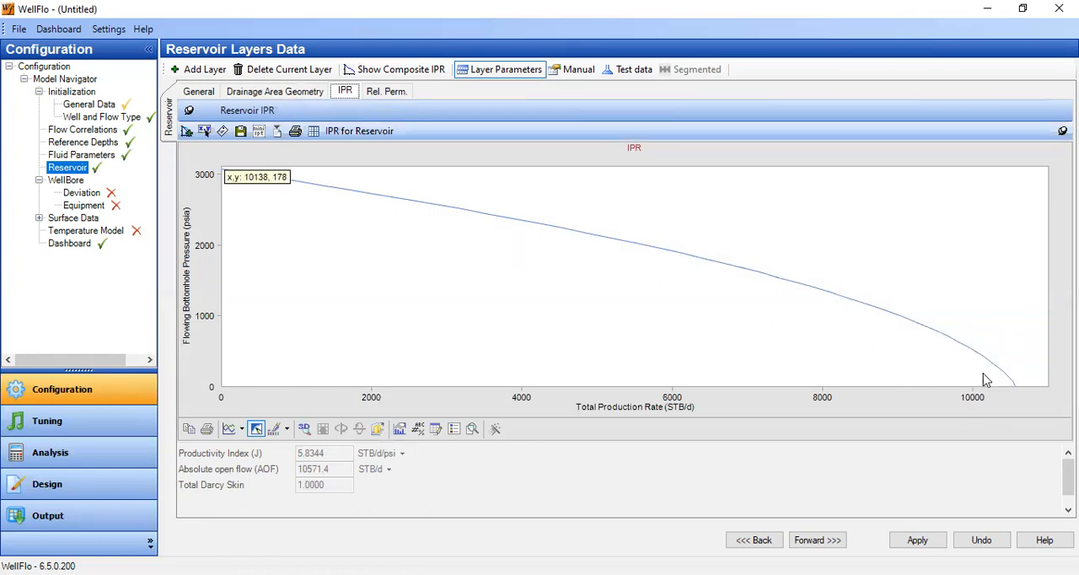
{"action": "left_click", "coordinate": [388, 93]}
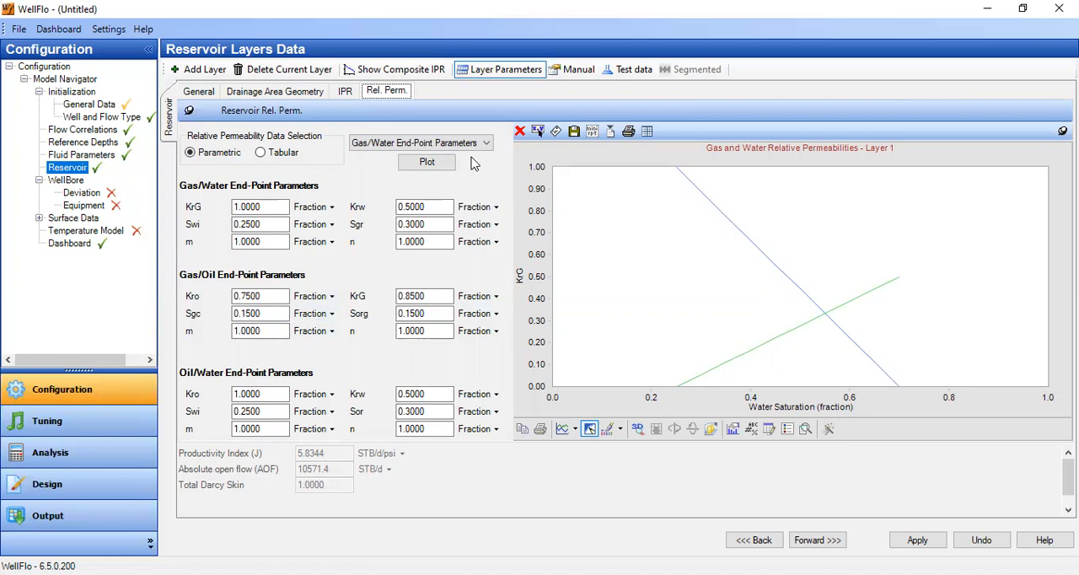
{"action": "left_click", "coordinate": [353, 92]}
{"action": "left_click", "coordinate": [283, 93]}
{"action": "left_click", "coordinate": [204, 93]}
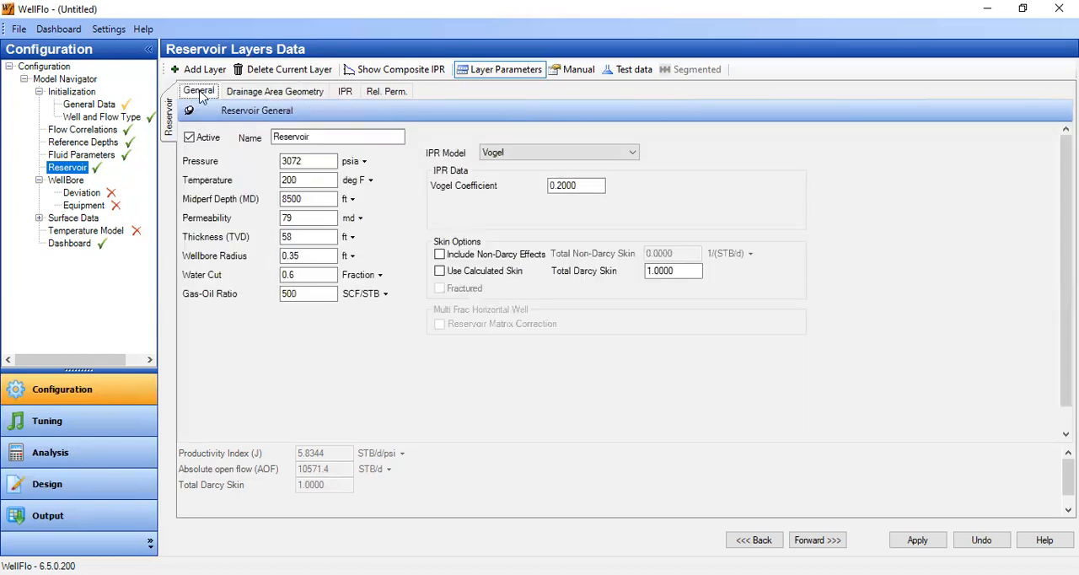
{"action": "left_click", "coordinate": [588, 154]}
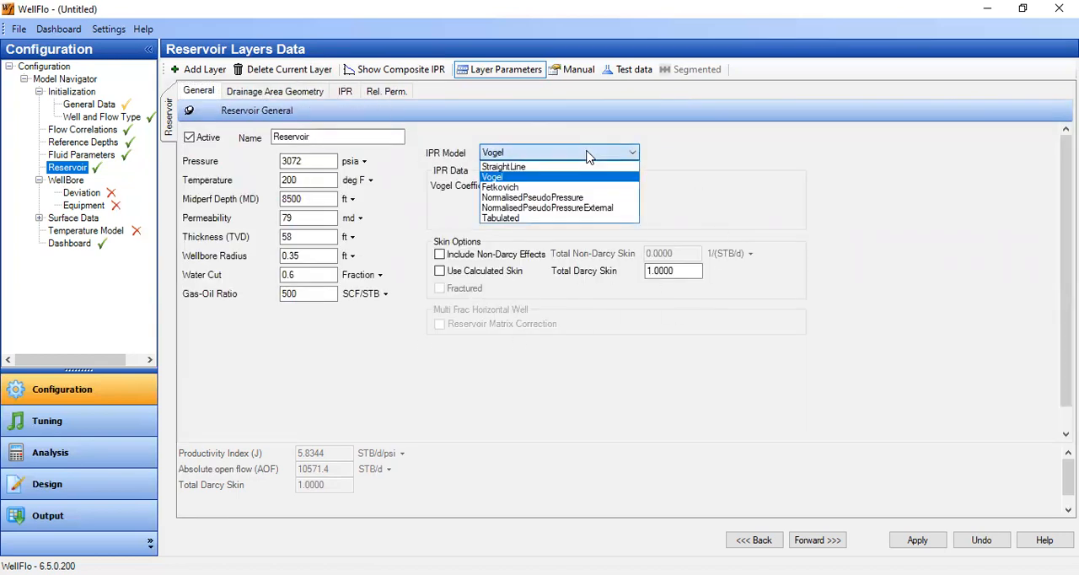
{"action": "left_click", "coordinate": [521, 177]}
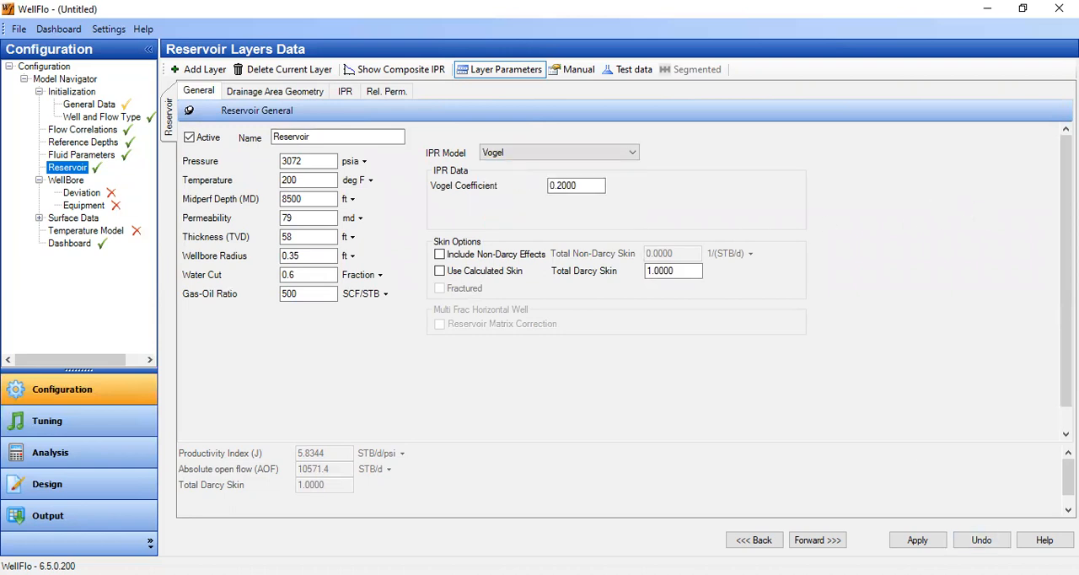
{"action": "left_click", "coordinate": [918, 540]}
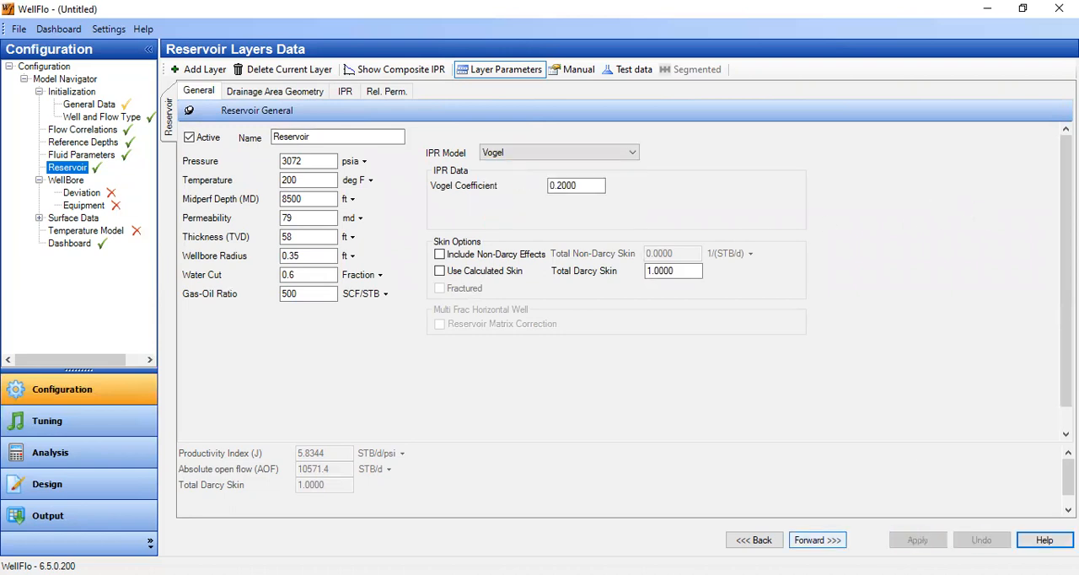
Add a wellbore deviation point with measured depth and true vertical depth of 8500 ft, update the deviation plot and apply the data.
{"action": "left_click", "coordinate": [832, 544]}
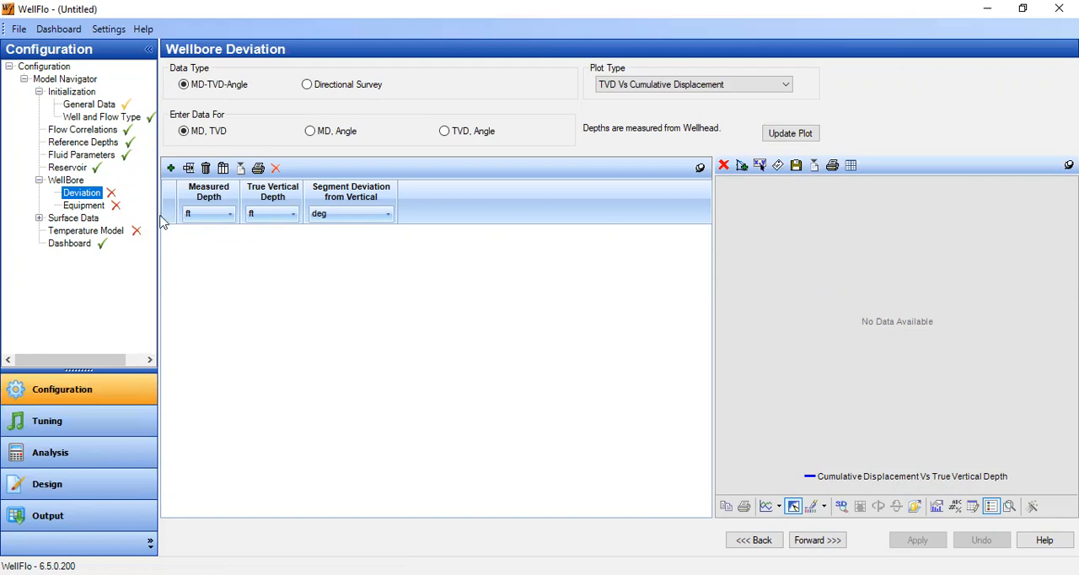
{"action": "left_click", "coordinate": [170, 168]}
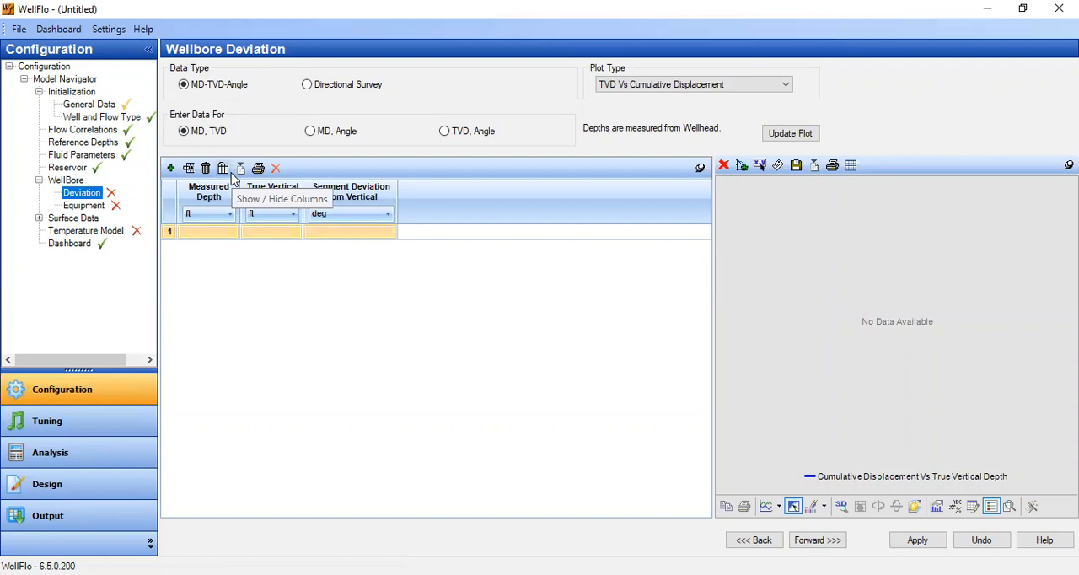
{"action": "left_click", "coordinate": [214, 235]}
{"action": "type", "text": "85"}
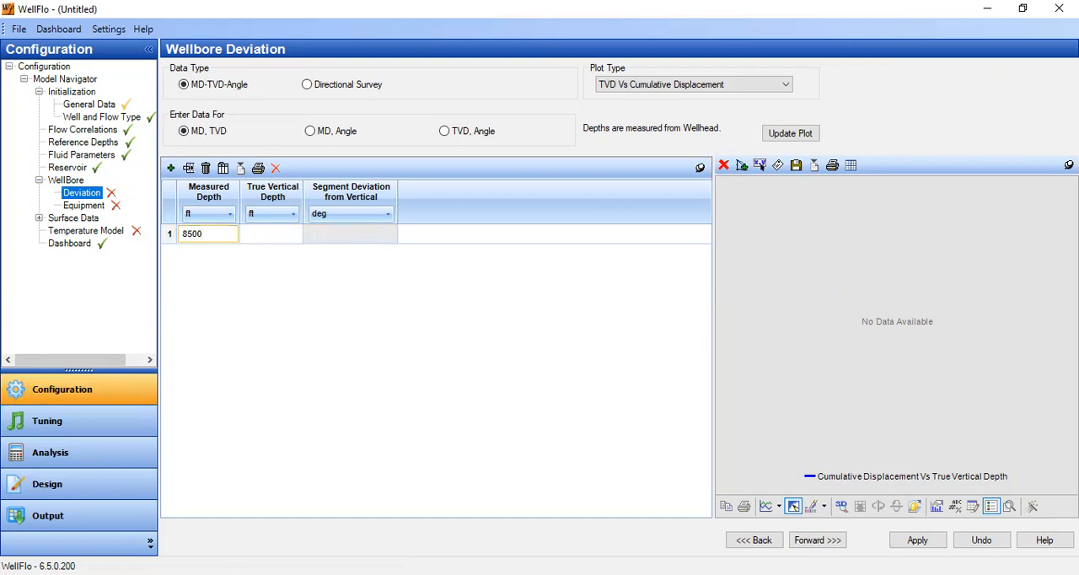
{"action": "type", "text": "00"}
{"action": "left_click", "coordinate": [264, 240]}
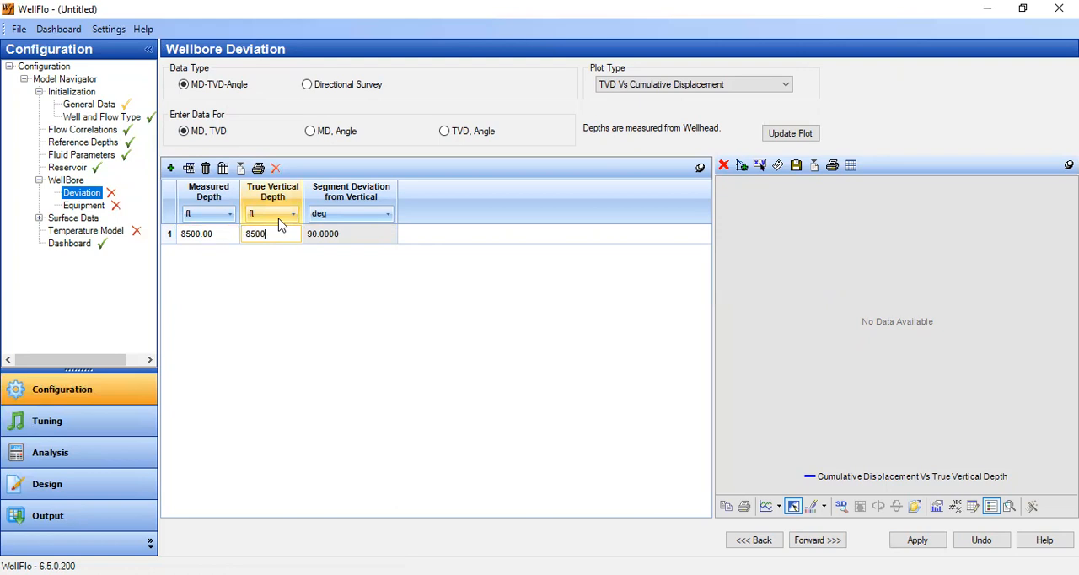
{"action": "left_click", "coordinate": [217, 238]}
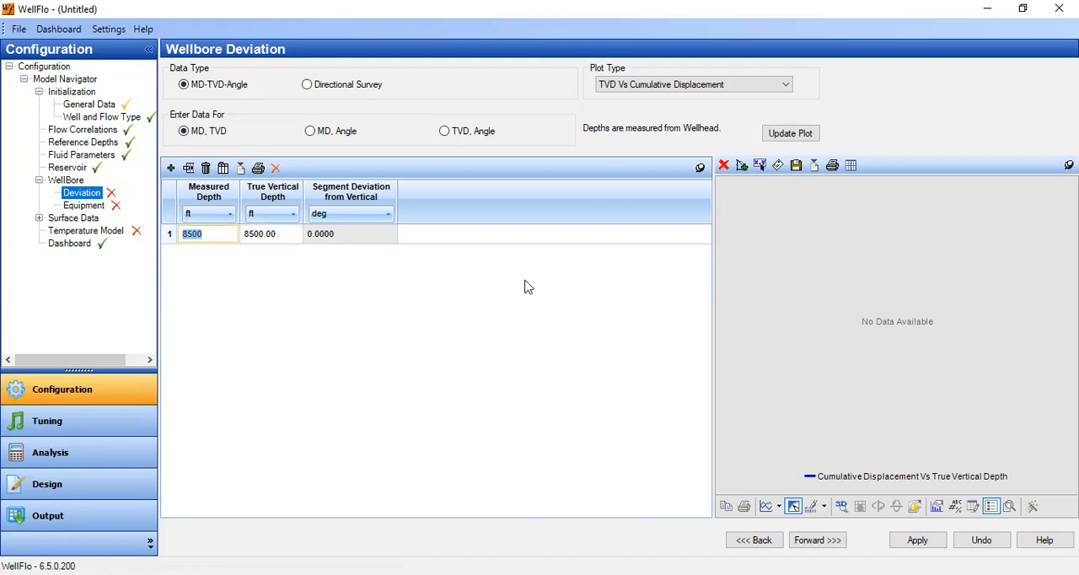
{"action": "left_click", "coordinate": [791, 134]}
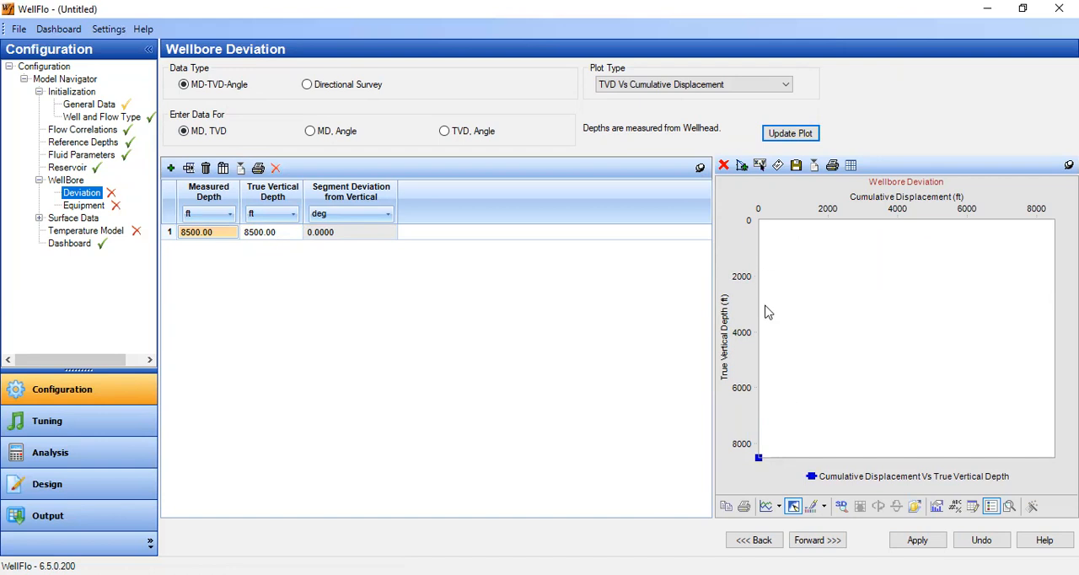
{"action": "left_click", "coordinate": [930, 545]}
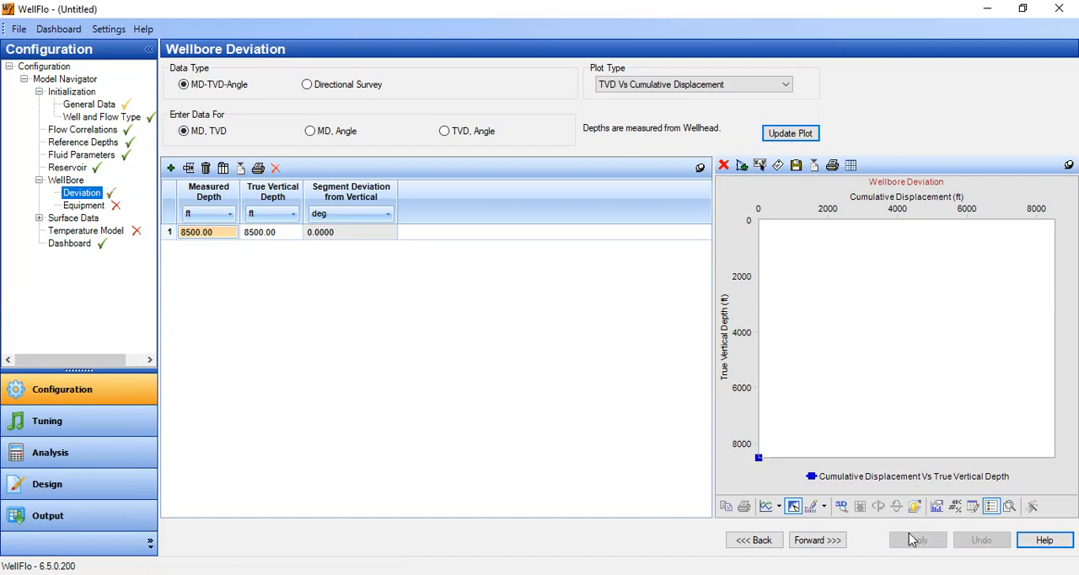
Add two tubing sections and define the first as Tubing 1, ending at 3000 ft, with 5.5 in external and 4.892 in internal diameter.
{"action": "left_click", "coordinate": [837, 540]}
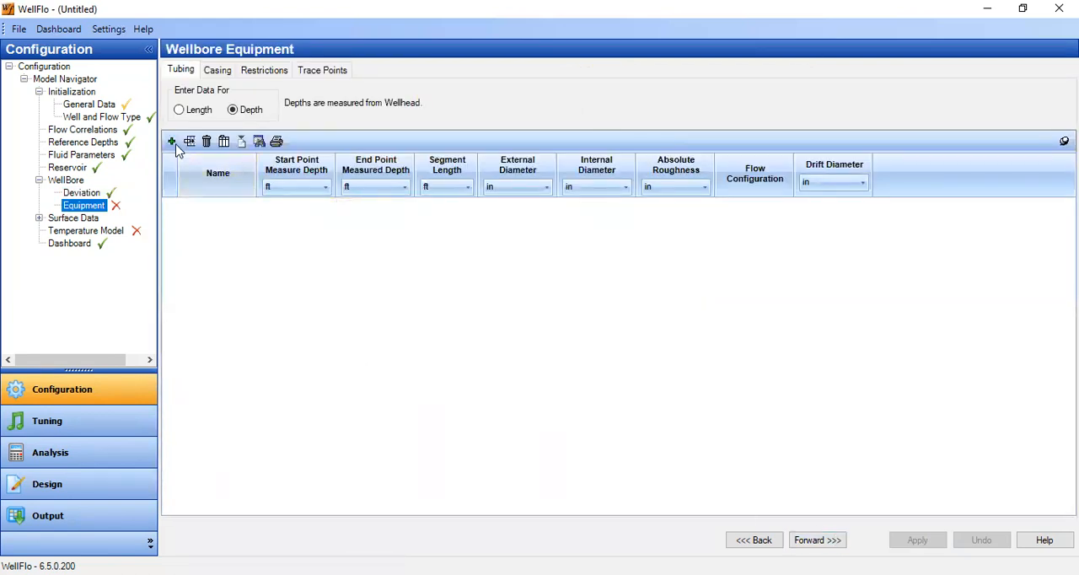
{"action": "left_click", "coordinate": [172, 141]}
{"action": "left_click", "coordinate": [171, 142]}
{"action": "left_click", "coordinate": [214, 207]}
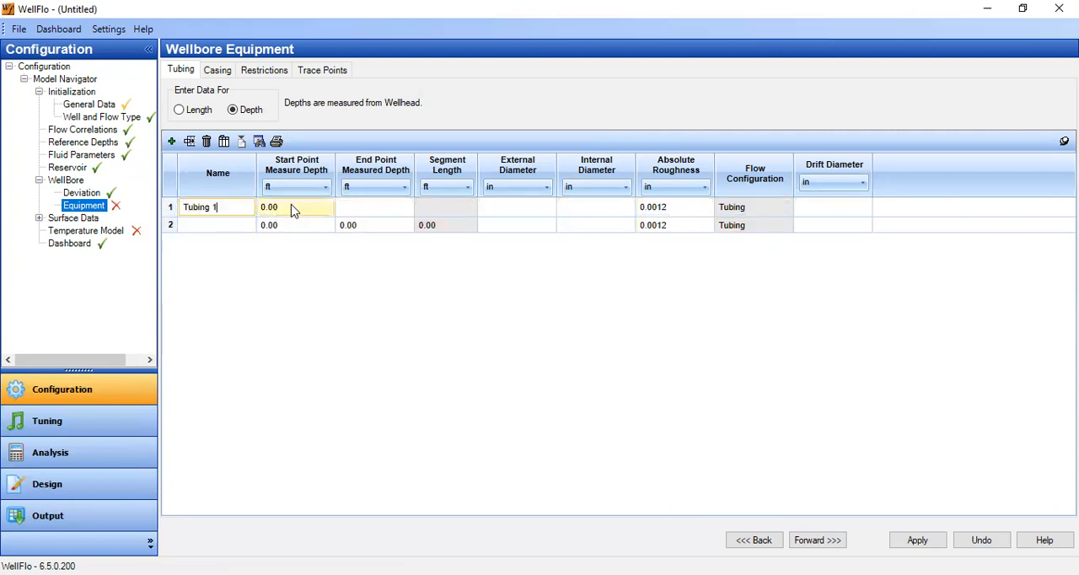
{"action": "left_click", "coordinate": [354, 205]}
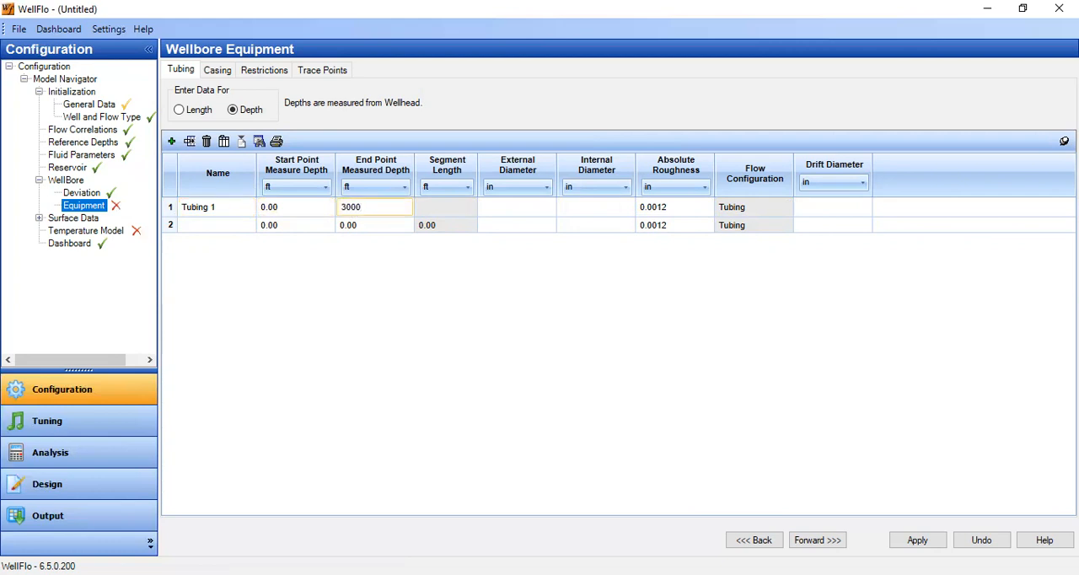
{"action": "left_click", "coordinate": [498, 207]}
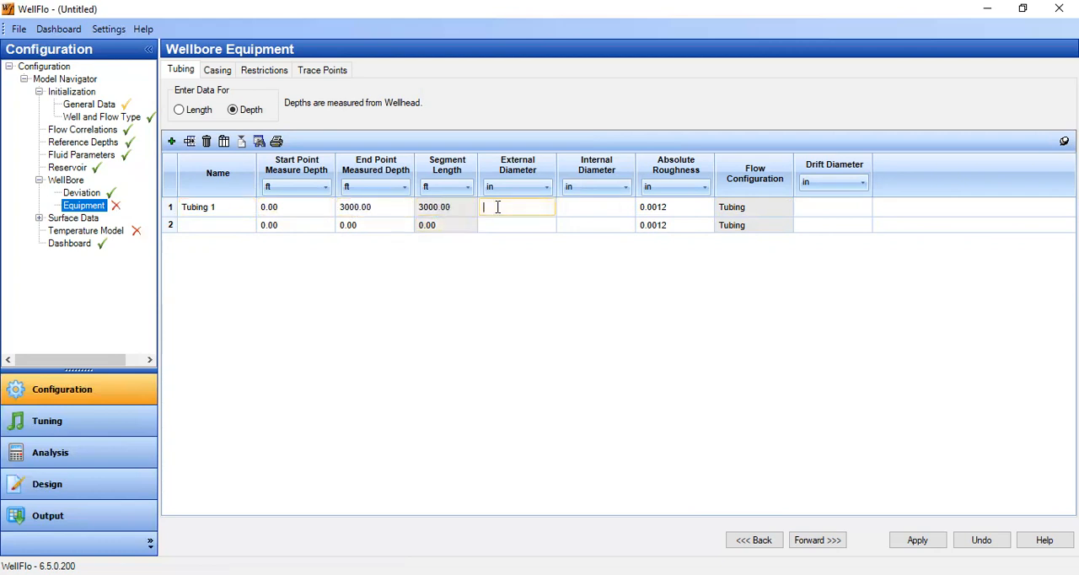
{"action": "left_click", "coordinate": [575, 209]}
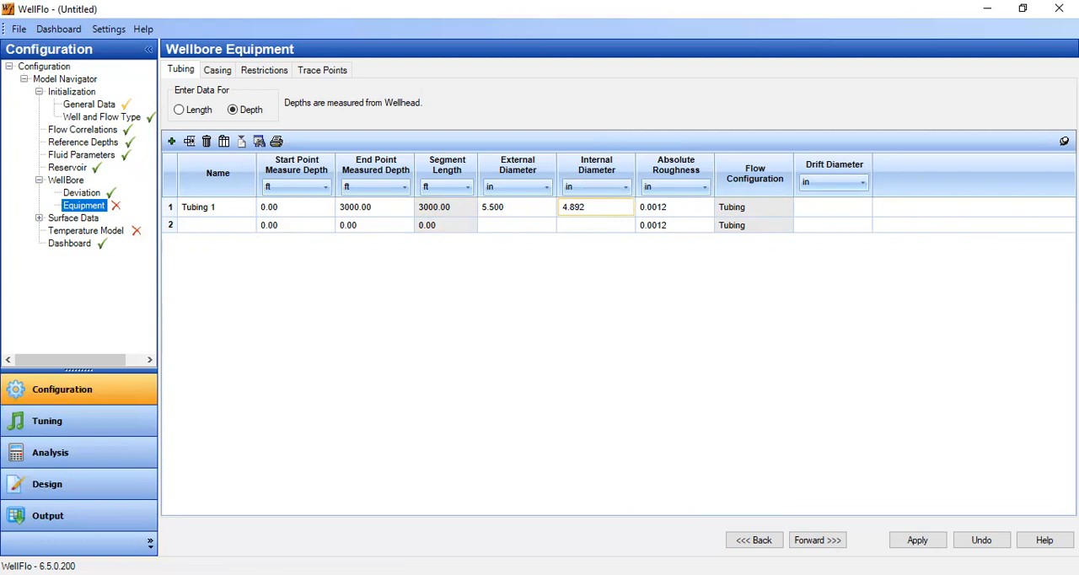
{"action": "left_click", "coordinate": [688, 211]}
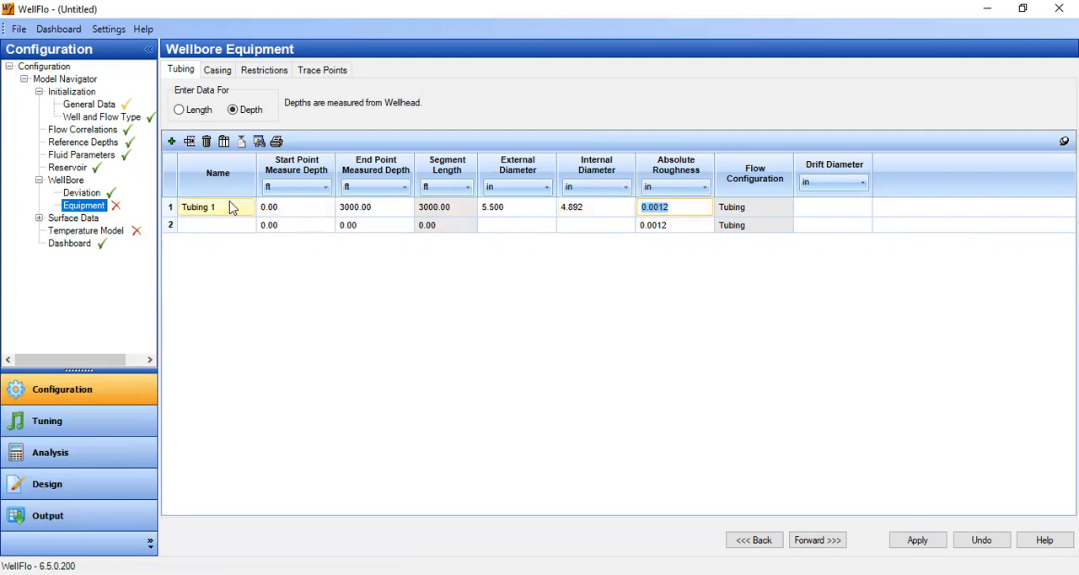
Define the second tubing section as Tubing 2, from 3000 to 8000 ft, with 4.5 in external and 3.996 in internal diameter, and apply.
{"action": "left_click", "coordinate": [226, 228]}
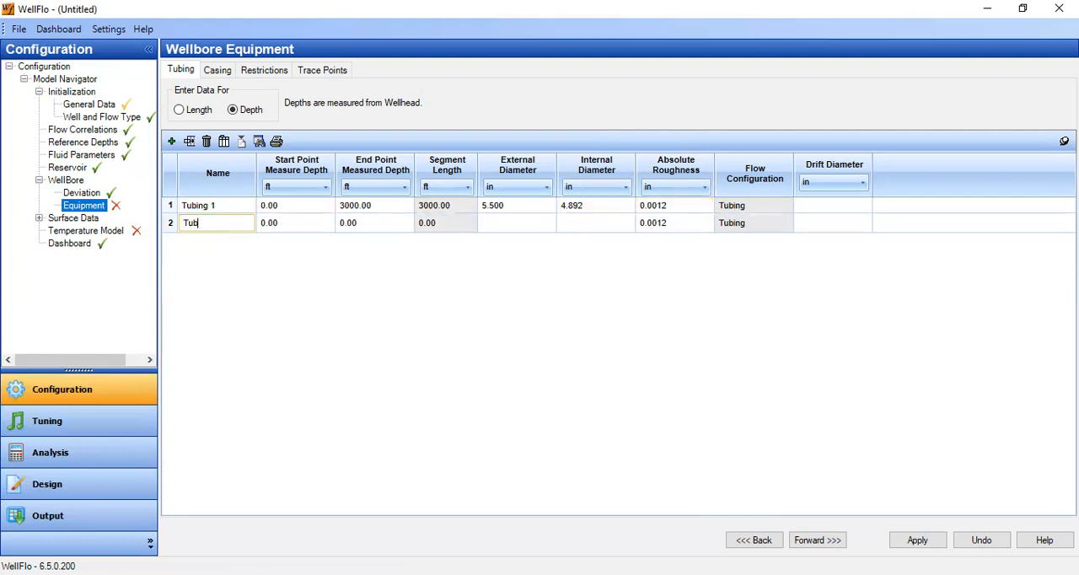
{"action": "left_click", "coordinate": [291, 221]}
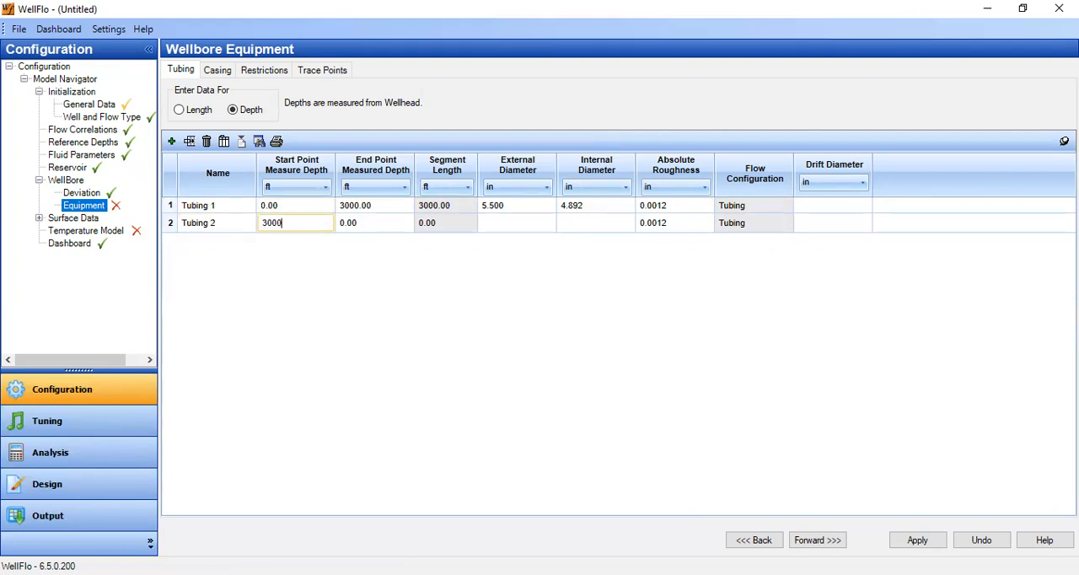
{"action": "type", "text": "3000"}
{"action": "left_click", "coordinate": [394, 225]}
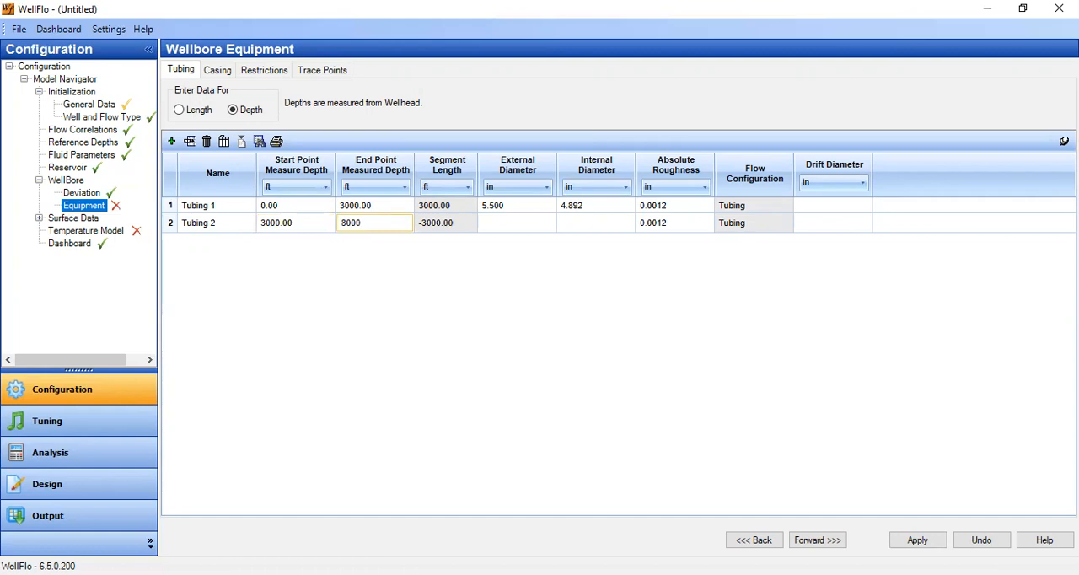
{"action": "left_click", "coordinate": [489, 228]}
{"action": "left_click", "coordinate": [497, 223]}
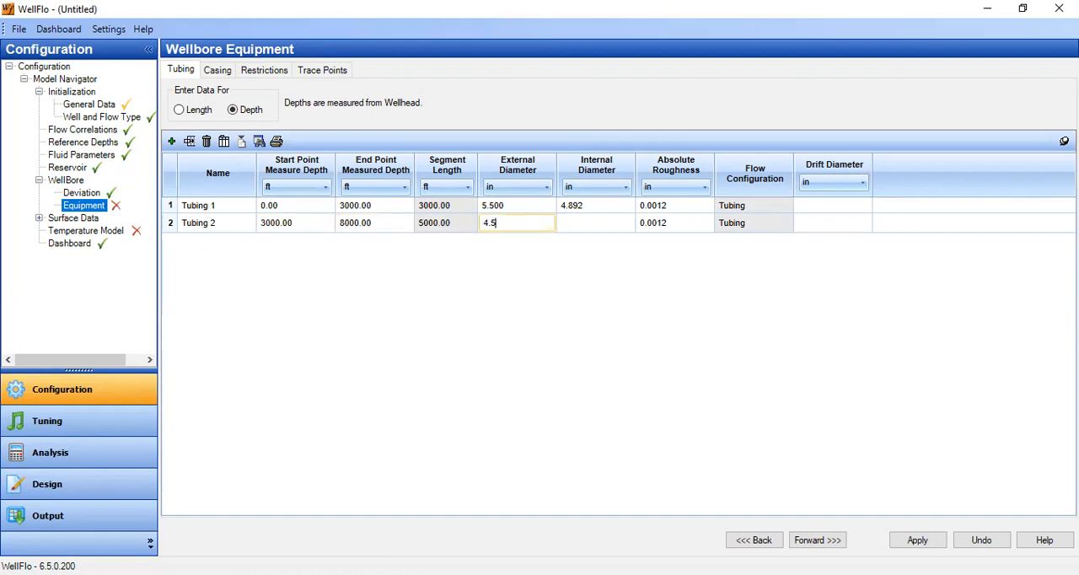
{"action": "left_click", "coordinate": [571, 224]}
{"action": "left_click", "coordinate": [586, 224]}
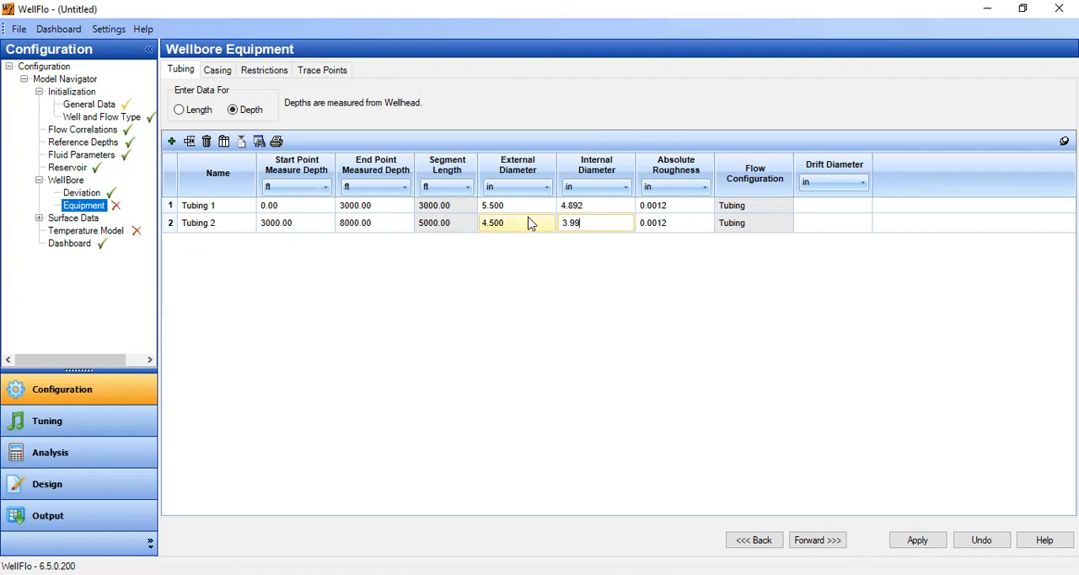
{"action": "left_click", "coordinate": [532, 224]}
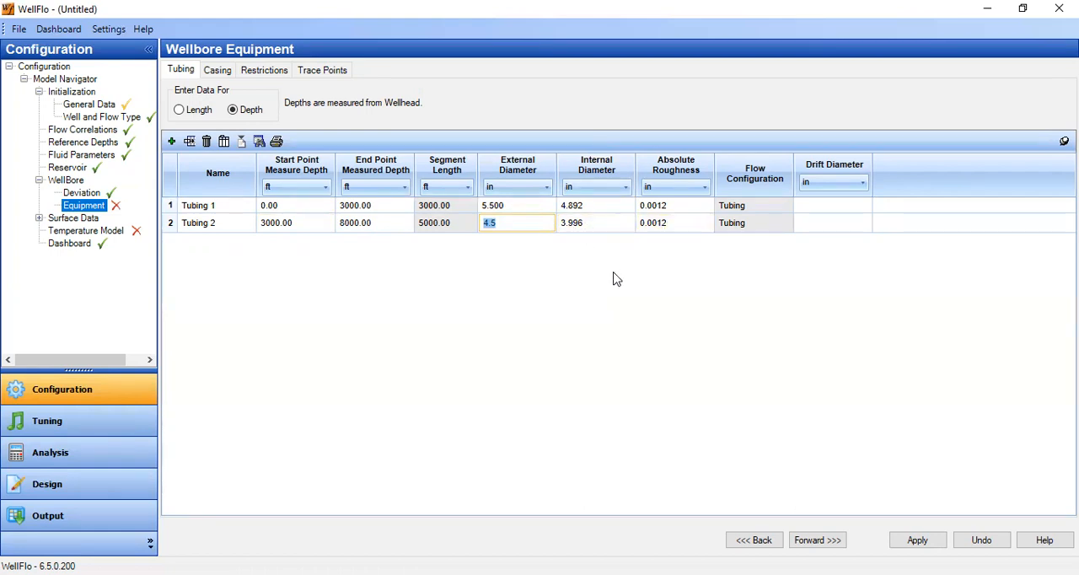
{"action": "left_click", "coordinate": [927, 540]}
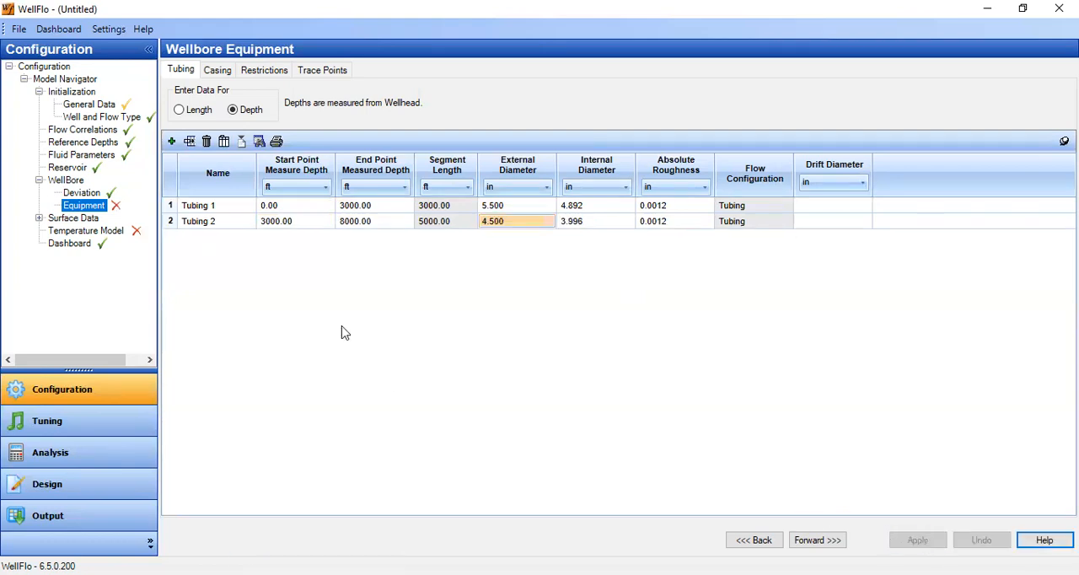
Add three empty casing sections to the wellbore equipment.
{"action": "left_click", "coordinate": [221, 74]}
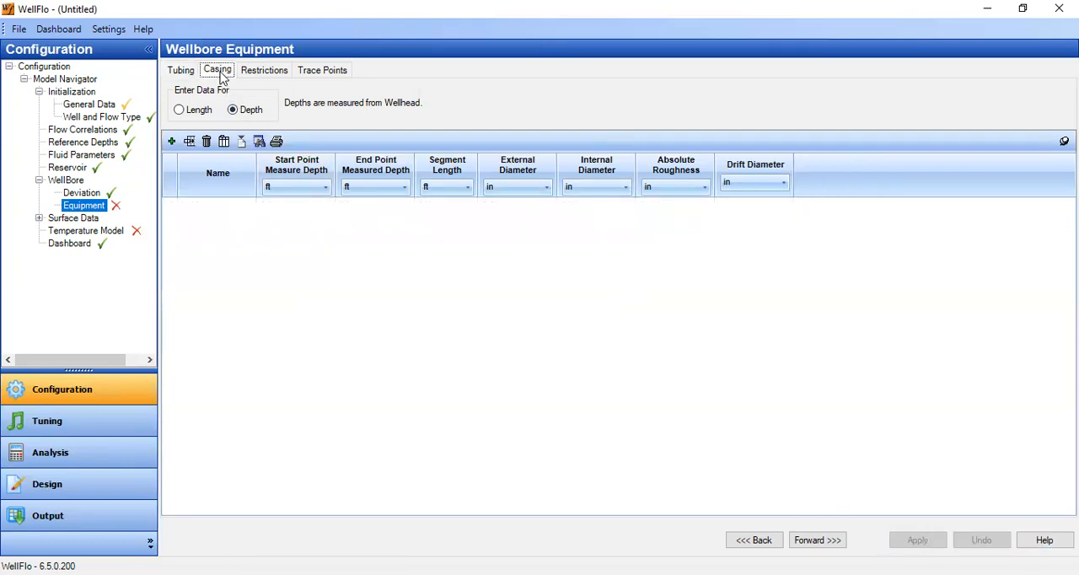
{"action": "left_click", "coordinate": [171, 143]}
{"action": "left_click", "coordinate": [171, 143]}
{"action": "left_click", "coordinate": [171, 142]}
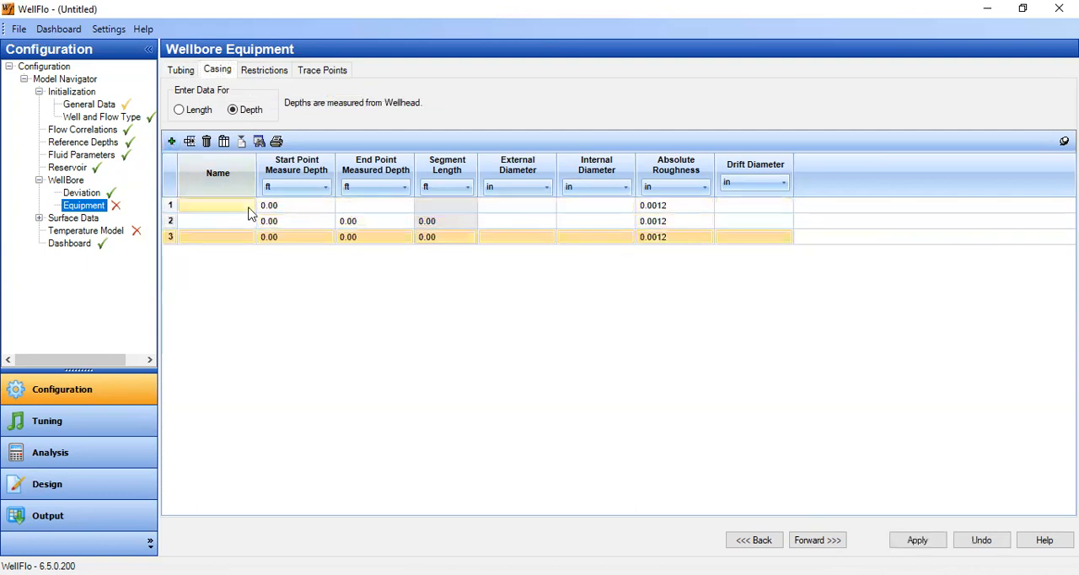
Define the first casing section as Casing 1, ending at 3000 ft, with 9.513 in external and 8.681 in internal diameter.
{"action": "left_click", "coordinate": [244, 207]}
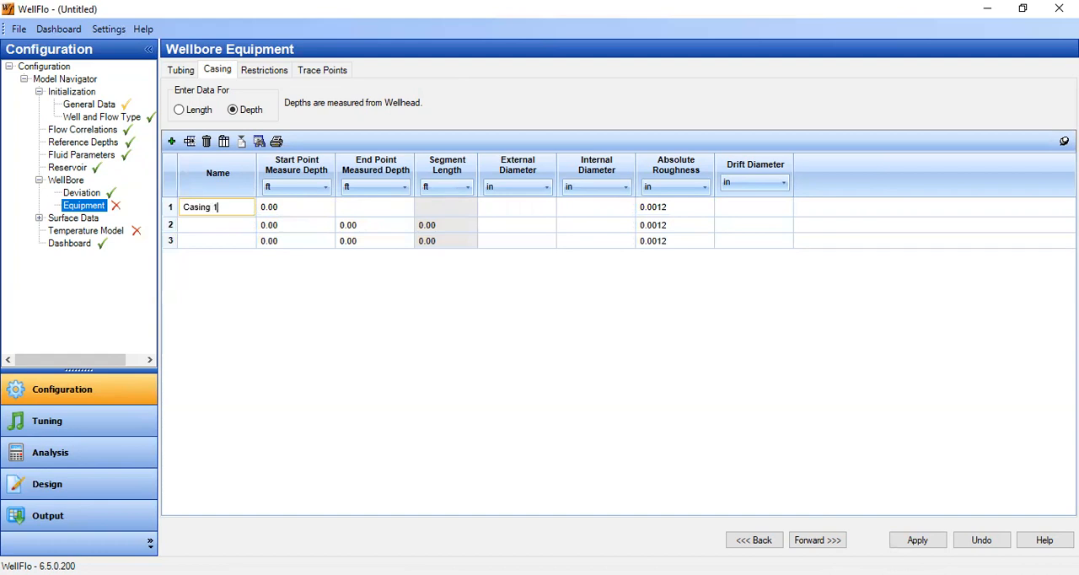
{"action": "left_click", "coordinate": [295, 206]}
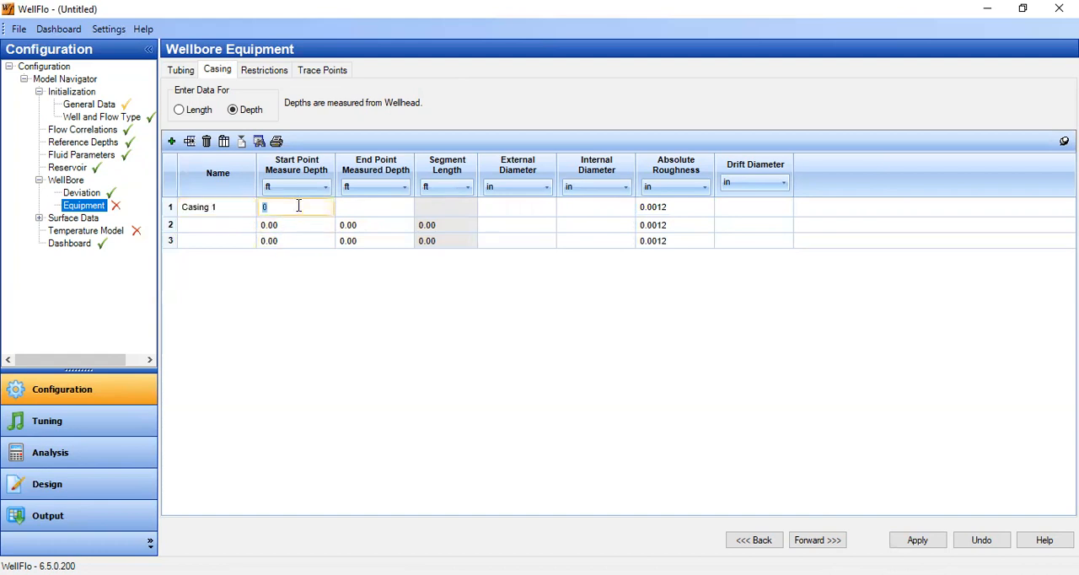
{"action": "left_click", "coordinate": [368, 209]}
{"action": "type", "text": "3000"}
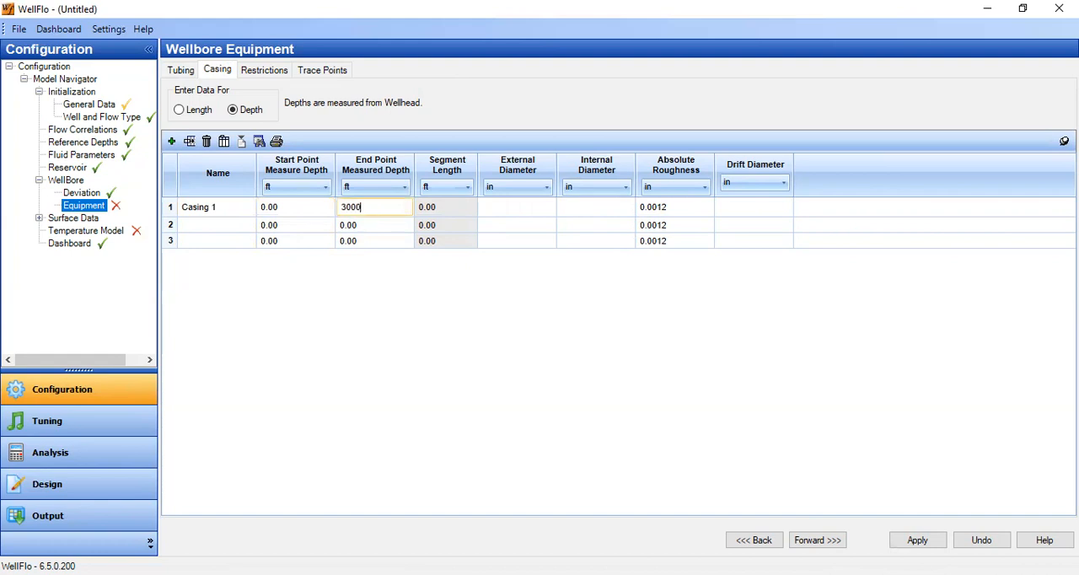
{"action": "left_click", "coordinate": [494, 207]}
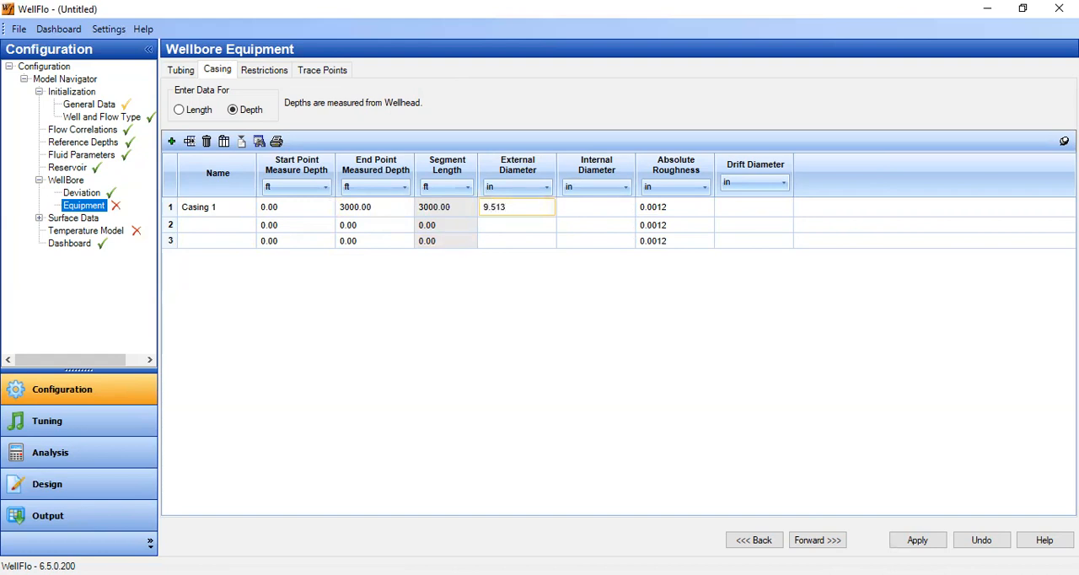
{"action": "type", "text": "9.513"}
{"action": "left_click", "coordinate": [577, 209]}
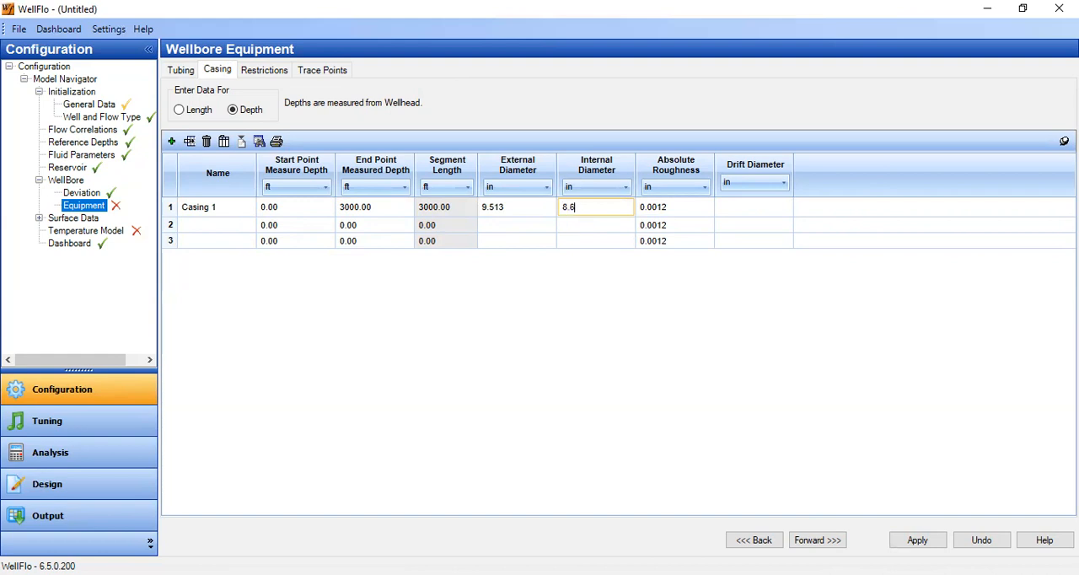
{"action": "type", "text": "8.681"}
Name the second casing section Casing2 and set its measured depth range from 3000 to 8000 ft.
{"action": "left_click", "coordinate": [248, 224]}
{"action": "left_click", "coordinate": [248, 223]}
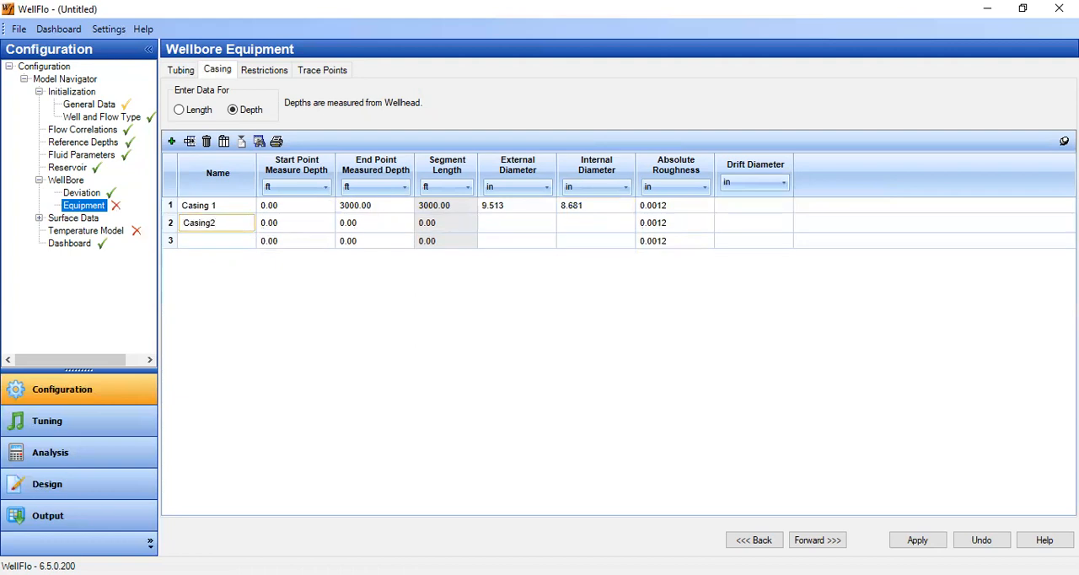
{"action": "left_click", "coordinate": [291, 226]}
{"action": "left_click", "coordinate": [291, 224]}
{"action": "type", "text": "3000"}
{"action": "left_click", "coordinate": [338, 226]}
{"action": "left_click", "coordinate": [362, 222]}
{"action": "type", "text": "8000"}
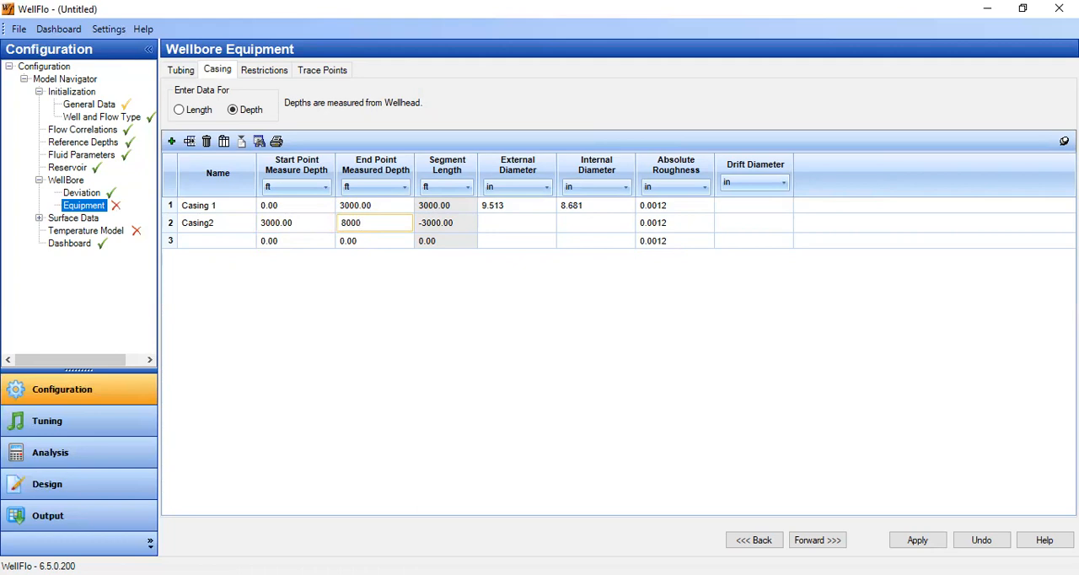
Give the second casing section a 7 in external and 6.184 in internal diameter.
{"action": "left_click", "coordinate": [481, 224]}
{"action": "left_click", "coordinate": [514, 224]}
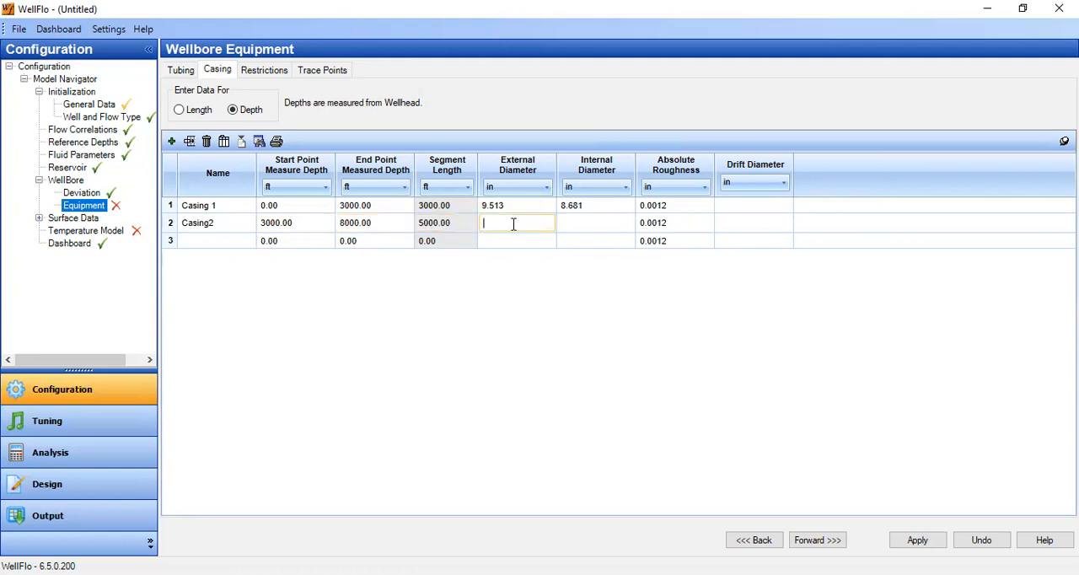
{"action": "type", "text": "6.954"}
{"action": "left_click", "coordinate": [578, 223]}
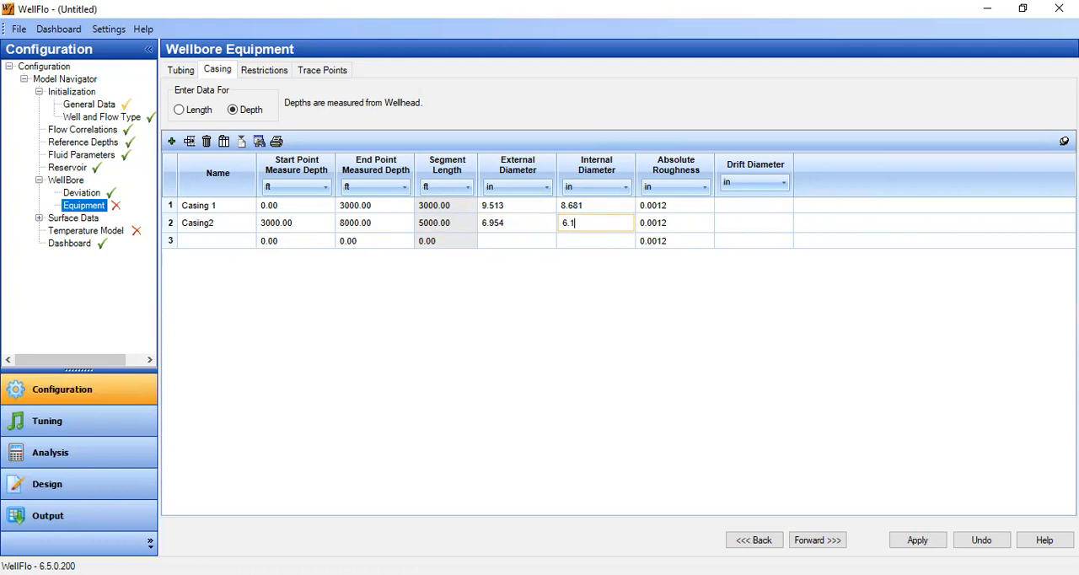
{"action": "type", "text": "6.184"}
{"action": "left_click", "coordinate": [549, 221]}
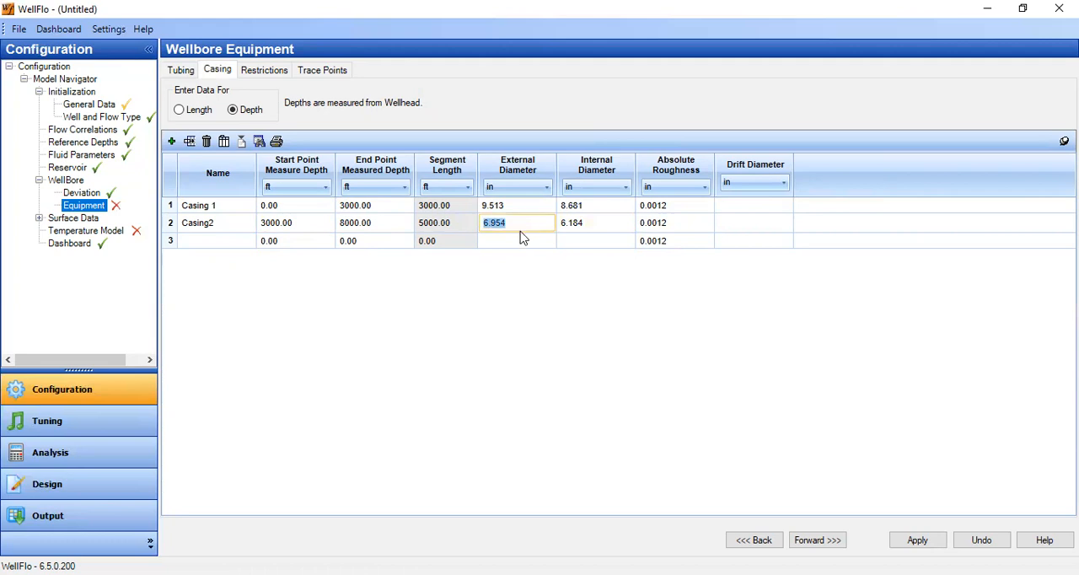
{"action": "type", "text": "7"}
{"action": "left_click", "coordinate": [605, 223]}
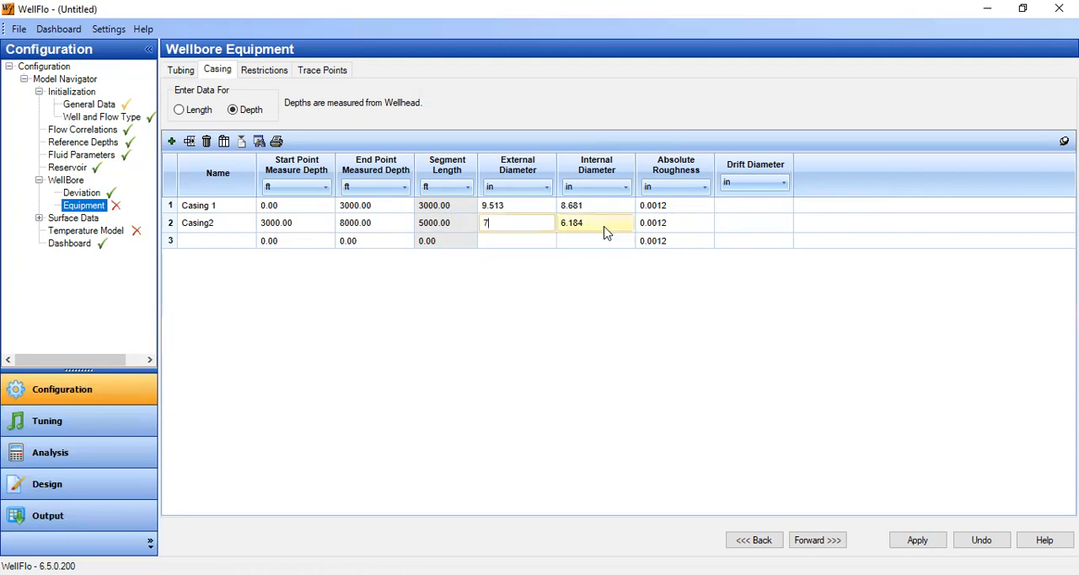
Name the third casing section Casing 3 and correct the second section's name to Casing 2.
{"action": "left_click", "coordinate": [194, 242]}
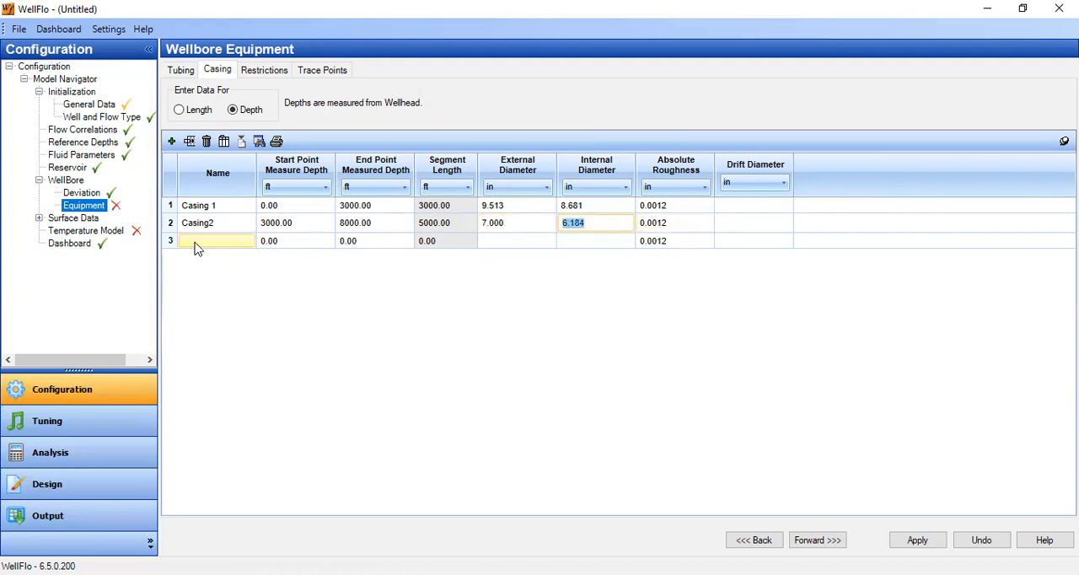
{"action": "type", "text": "Casin"}
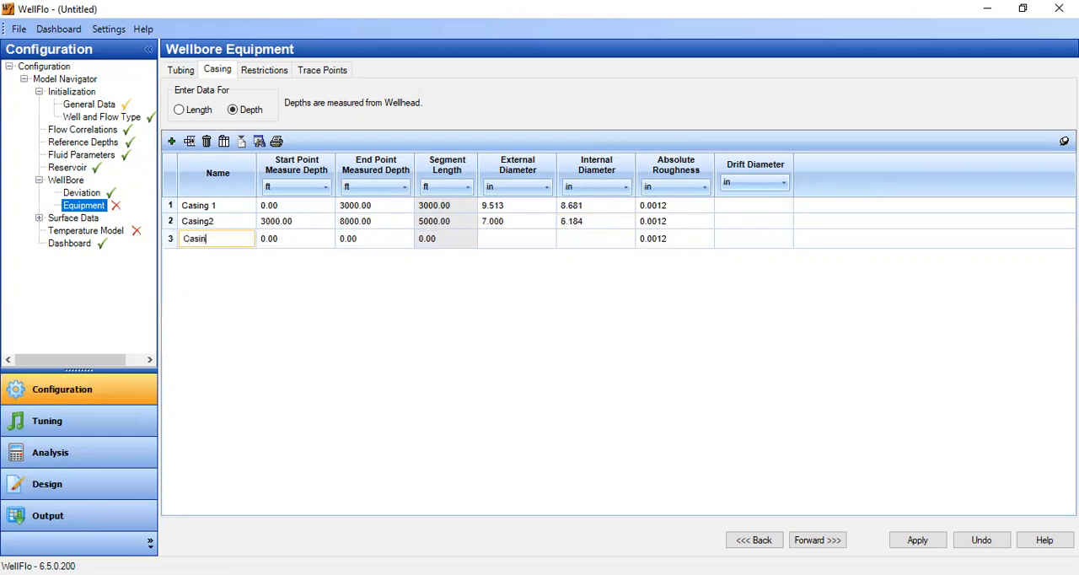
{"action": "type", "text": "g 3"}
{"action": "left_click", "coordinate": [212, 222]}
{"action": "key", "text": "Tab"}
Set Casing 3 from 8000 to 8500 ft with 7 in external and 6.184 in internal diameter, and apply the casing data.
{"action": "left_click", "coordinate": [286, 241]}
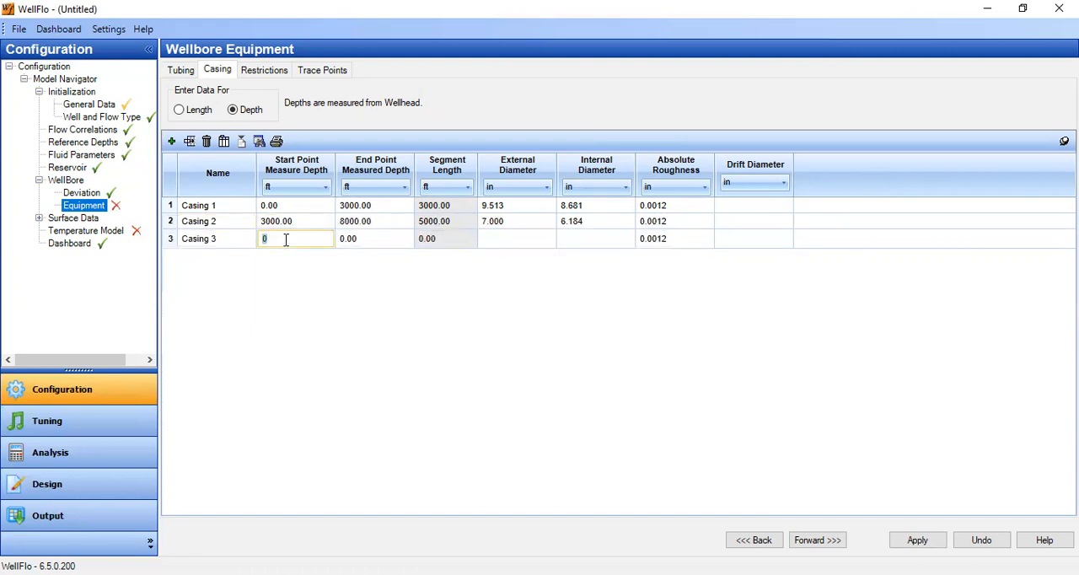
{"action": "type", "text": "8000"}
{"action": "left_click", "coordinate": [358, 243]}
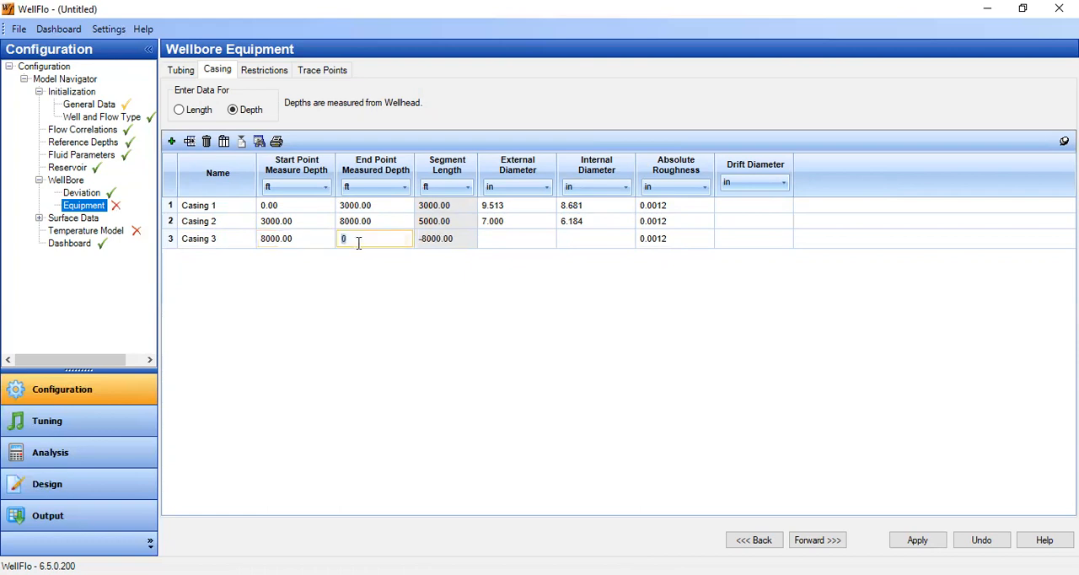
{"action": "type", "text": "8500"}
{"action": "left_click", "coordinate": [507, 238]}
{"action": "type", "text": "7"}
{"action": "left_click", "coordinate": [584, 239]}
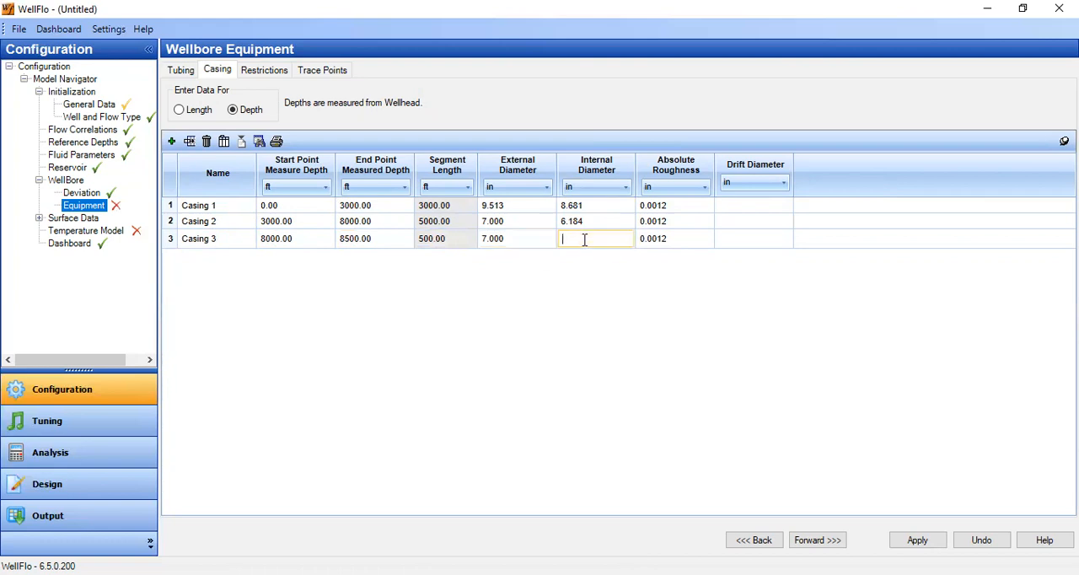
{"action": "type", "text": "6.184"}
{"action": "left_click", "coordinate": [650, 244]}
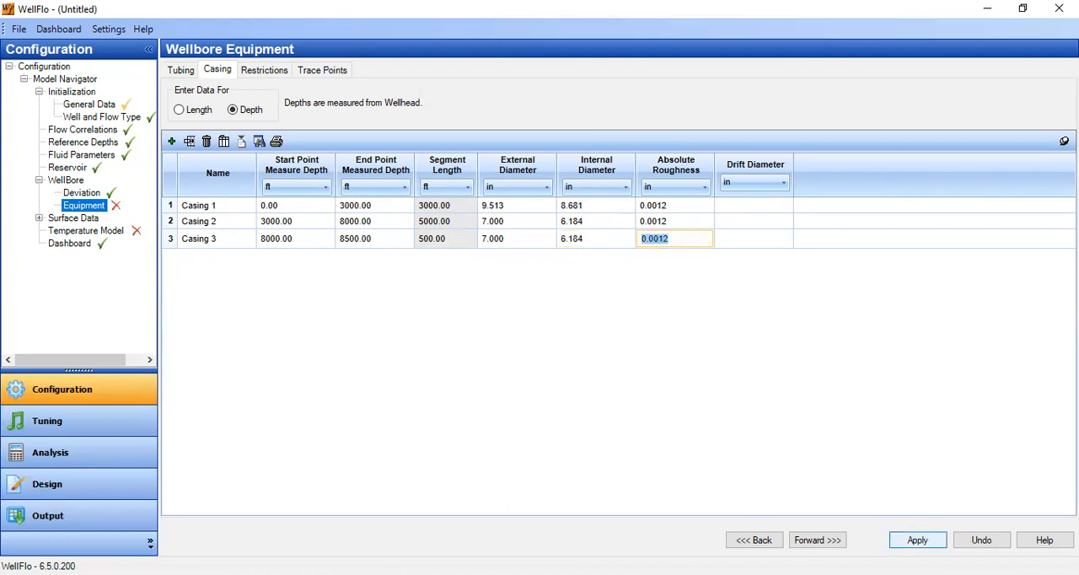
{"action": "left_click", "coordinate": [918, 540]}
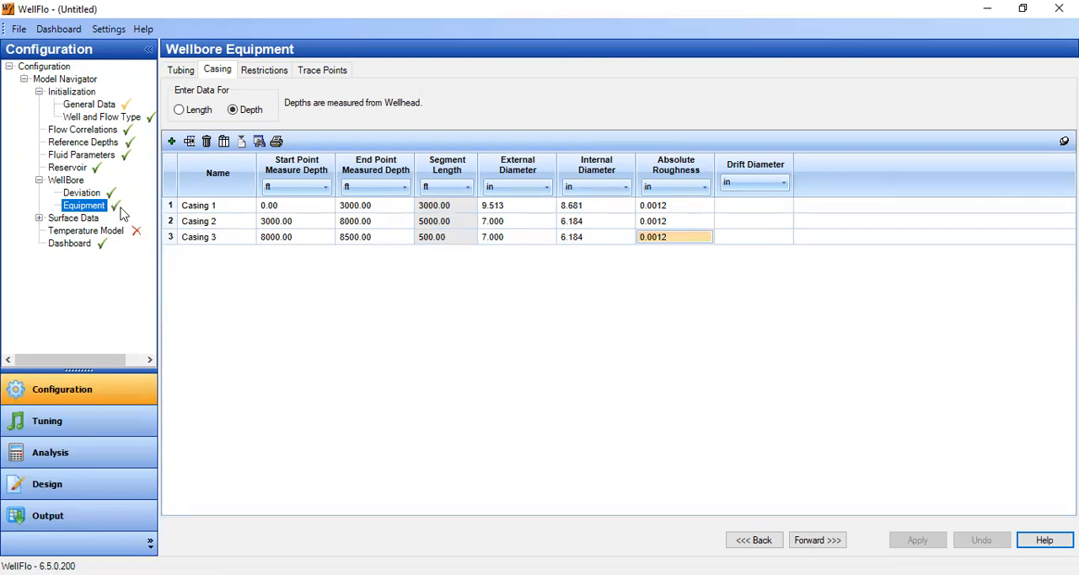
Set the temperature model's surface surrounding temperature to 80 deg F.
{"action": "left_click", "coordinate": [100, 235]}
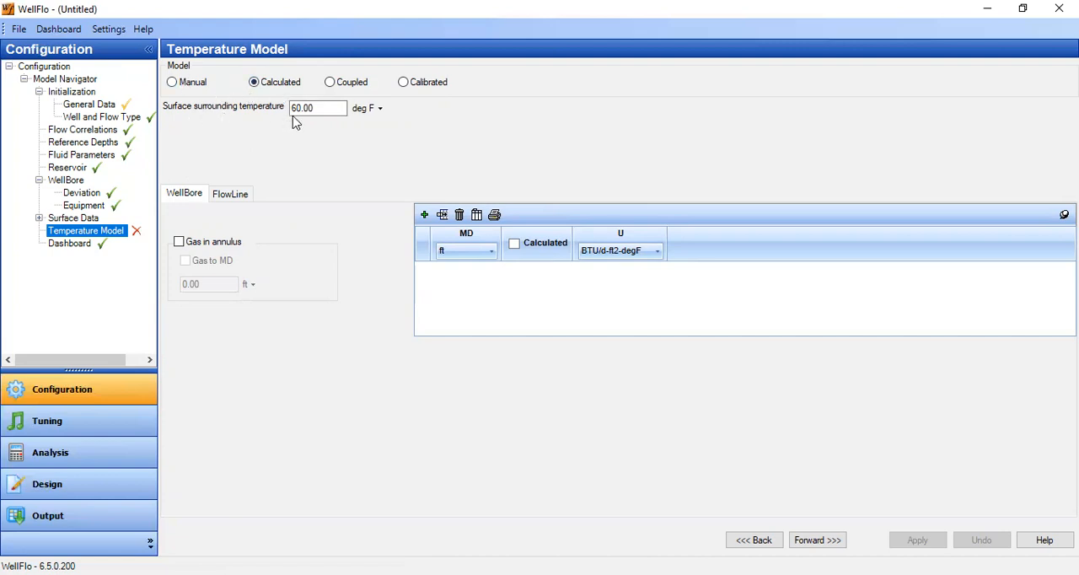
{"action": "left_click_drag", "start_coordinate": [325, 110], "coordinate": [278, 107]}
{"action": "type", "text": "80"}
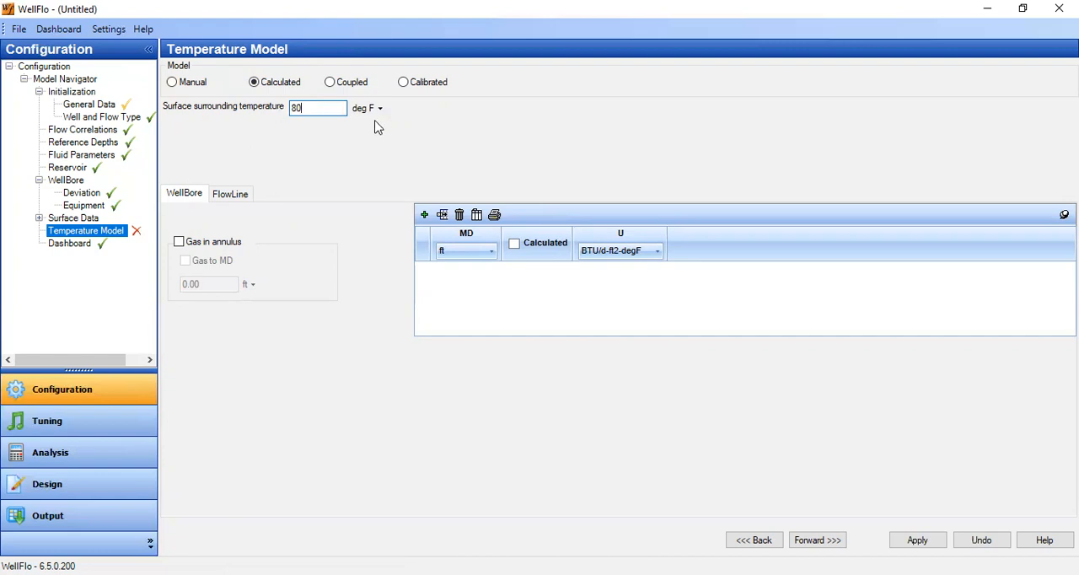
Add a wellbore heat transfer row at 8500 ft measured depth with a calculated U value, and apply the temperature model.
{"action": "left_click", "coordinate": [424, 215]}
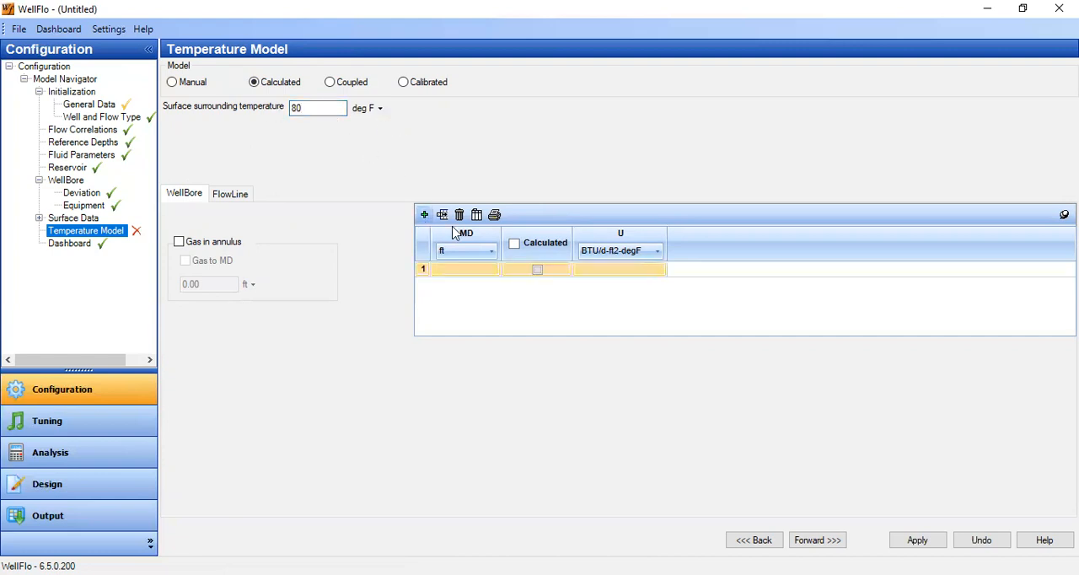
{"action": "left_click", "coordinate": [474, 269]}
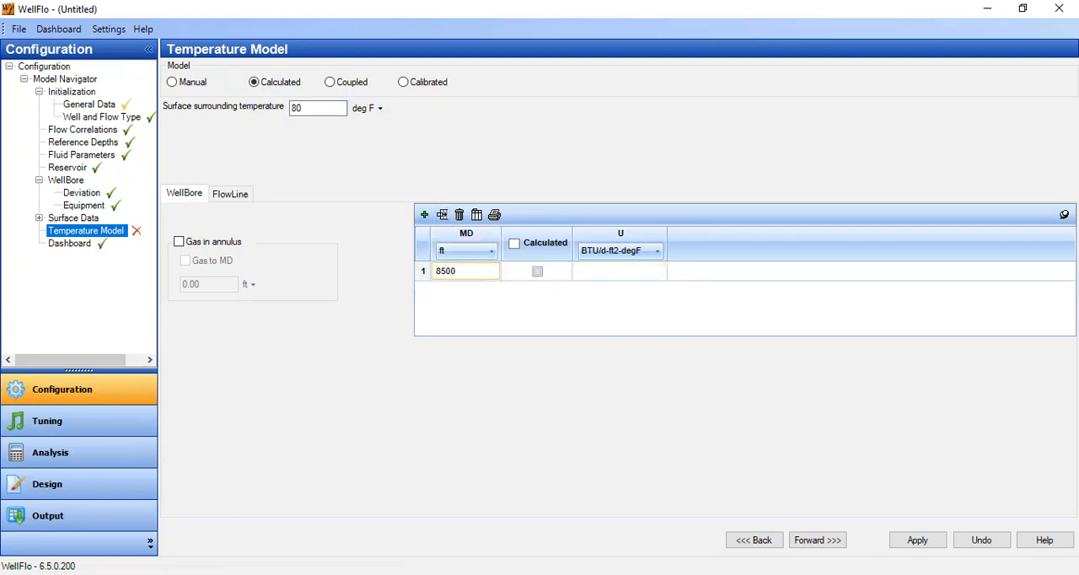
{"action": "left_click", "coordinate": [514, 244]}
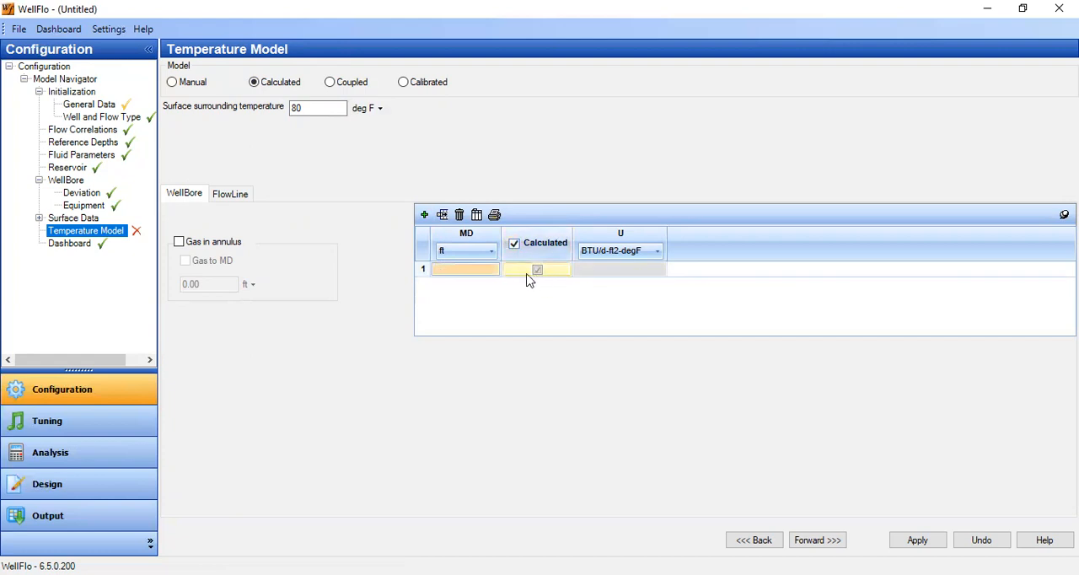
{"action": "left_click", "coordinate": [469, 274]}
{"action": "left_click", "coordinate": [514, 243]}
{"action": "left_click", "coordinate": [481, 271]}
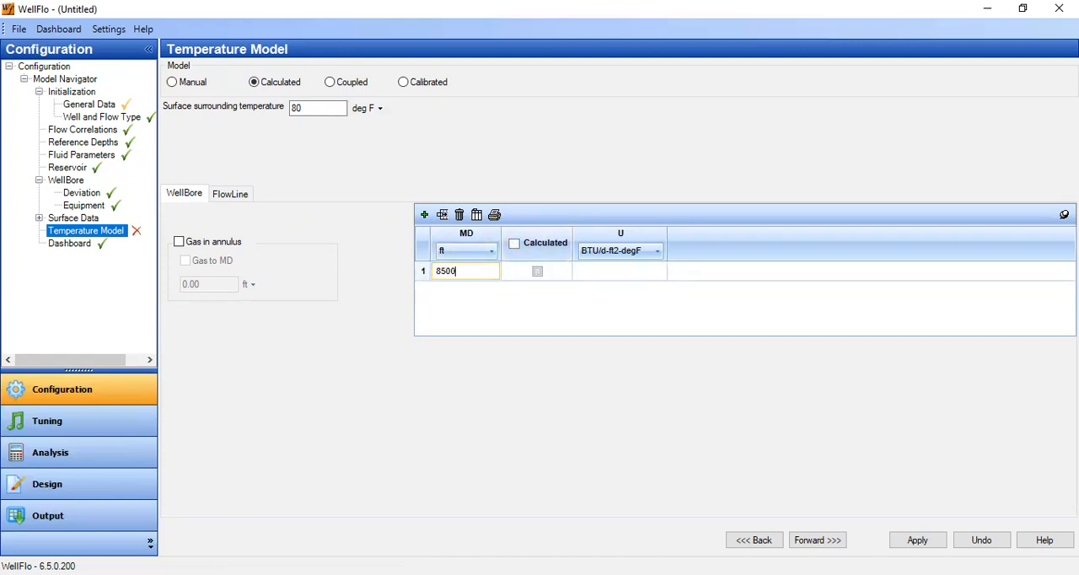
{"action": "left_click", "coordinate": [514, 243]}
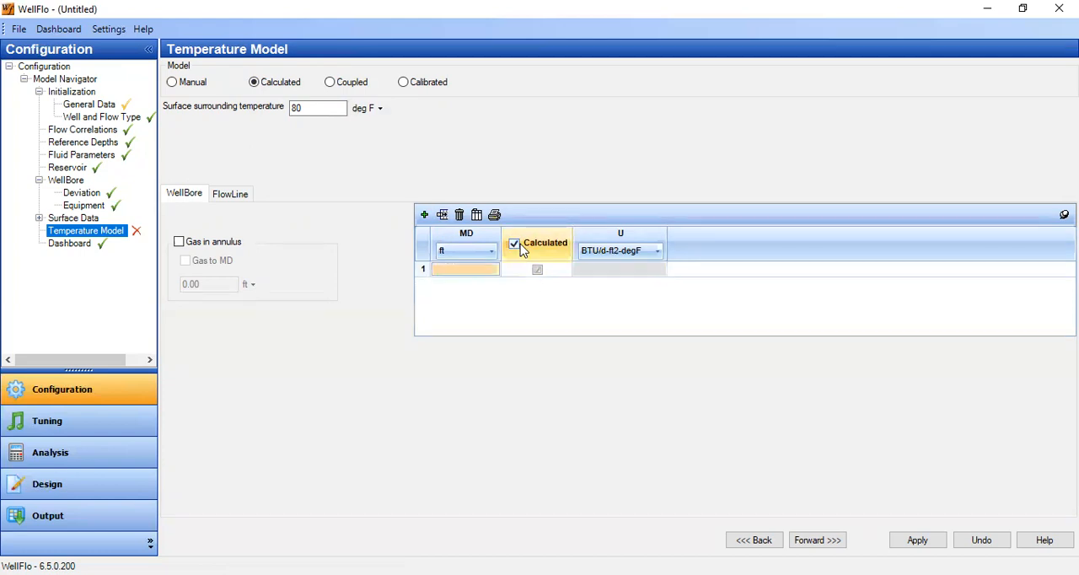
{"action": "left_click", "coordinate": [475, 274]}
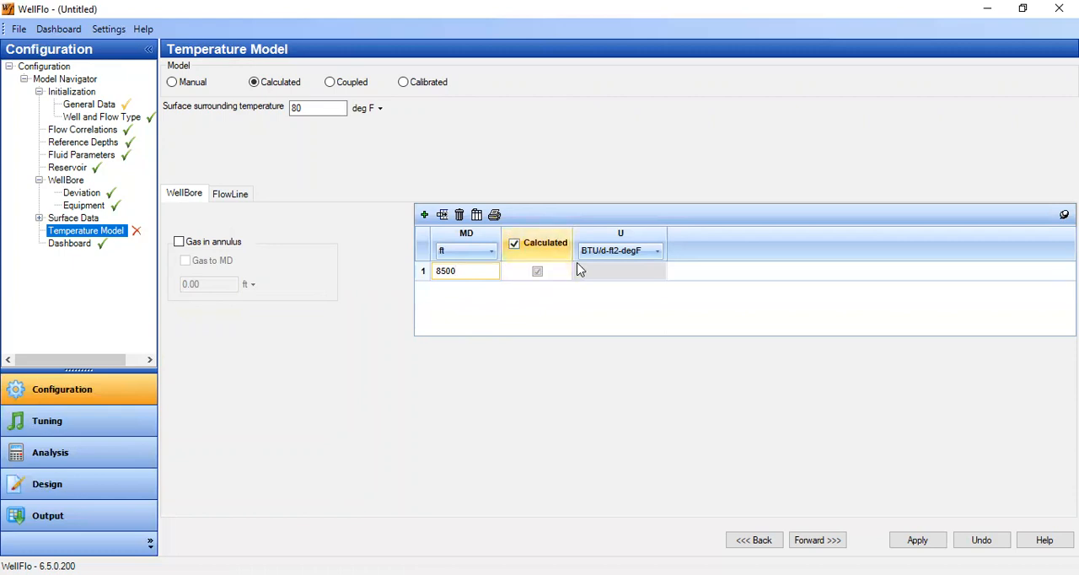
{"action": "left_click", "coordinate": [544, 271]}
{"action": "left_click", "coordinate": [531, 252]}
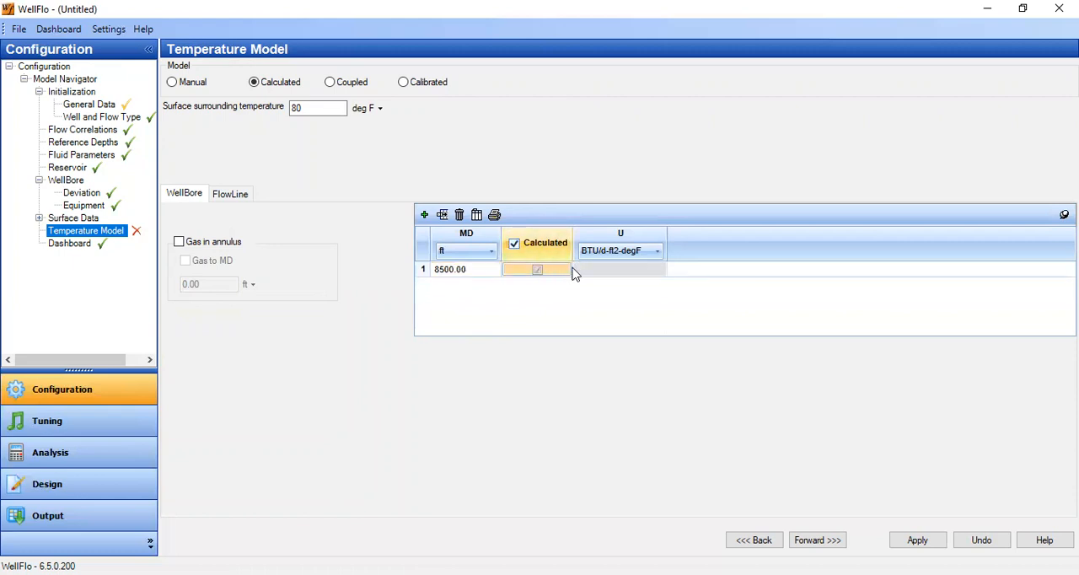
{"action": "left_click", "coordinate": [917, 540]}
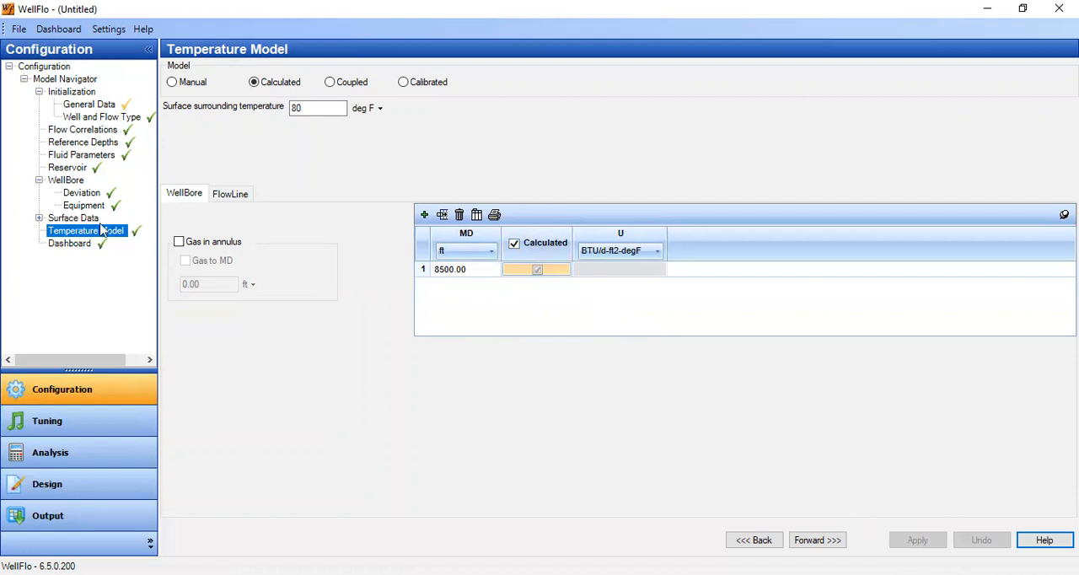
Review the well schematic on the dashboard with its wellbore, reservoir, flowline and fluid property summaries.
{"action": "mouse_move", "coordinate": [76, 115]}
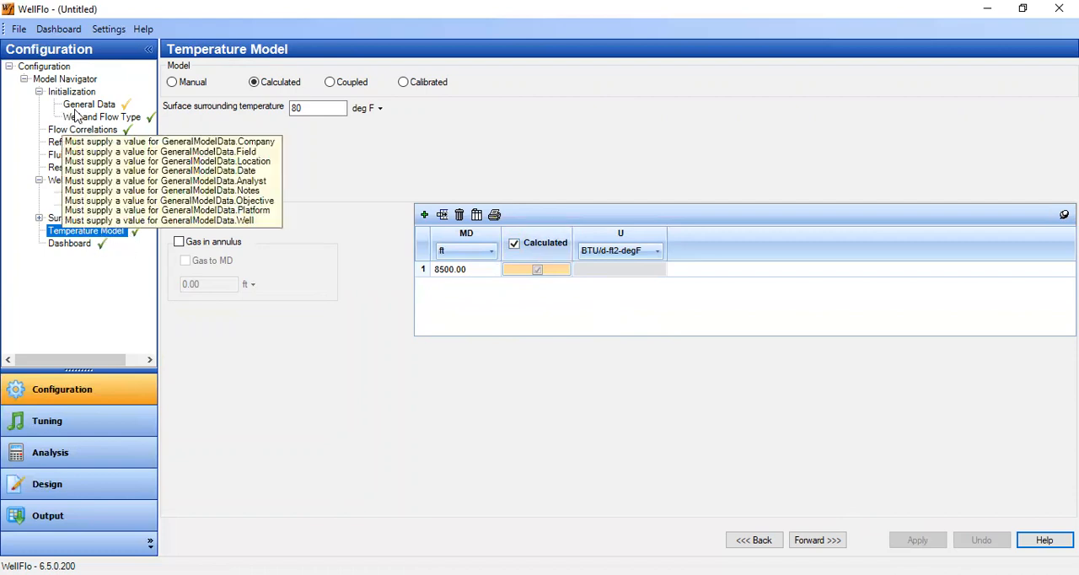
{"action": "left_click", "coordinate": [74, 246]}
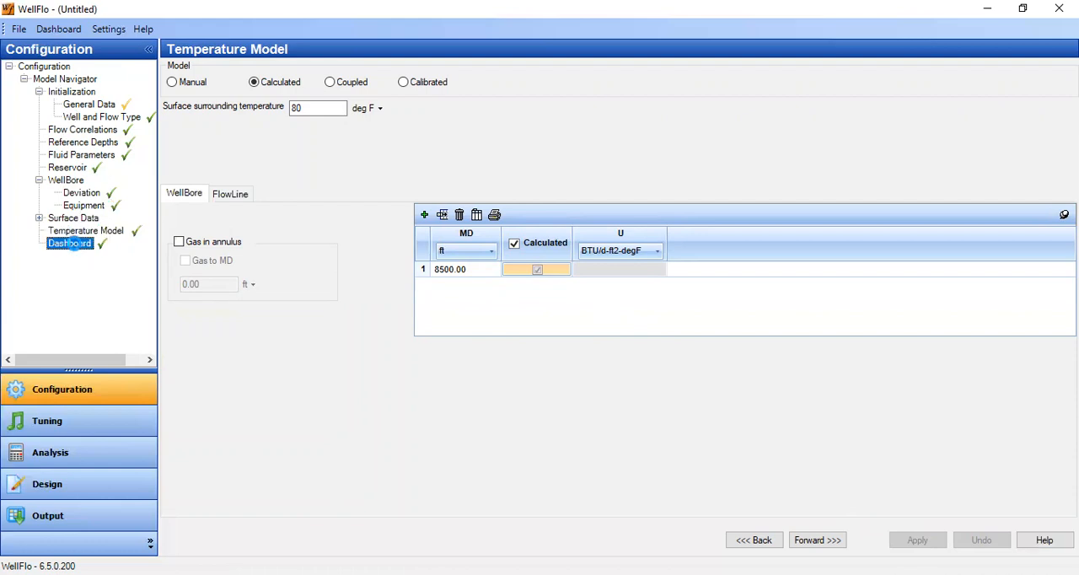
{"action": "scroll", "coordinate": [988, 239], "scroll_direction": "down", "scroll_amount": 3}
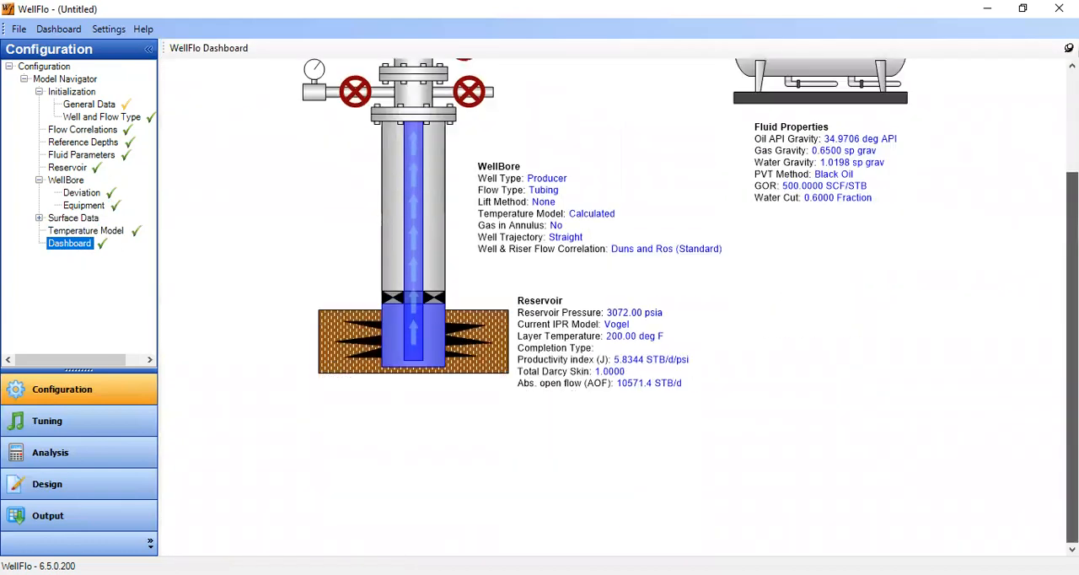
{"action": "left_click_drag", "start_coordinate": [1073, 339], "coordinate": [1073, 239]}
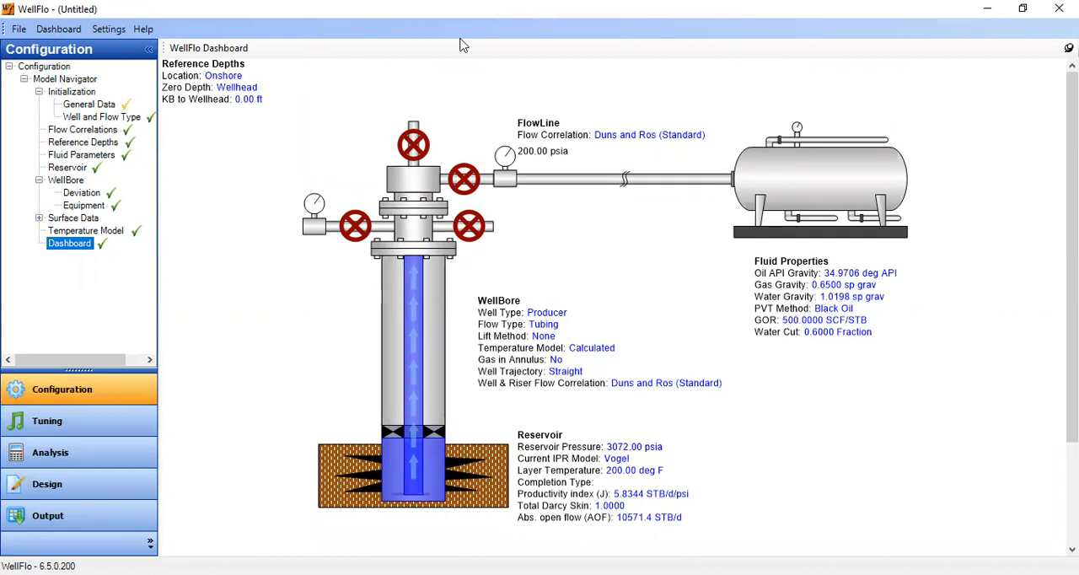
Set the operating point analysis flow rates with Auto Range, apply them and calculate the inflow and outflow curves.
{"action": "left_click", "coordinate": [69, 460]}
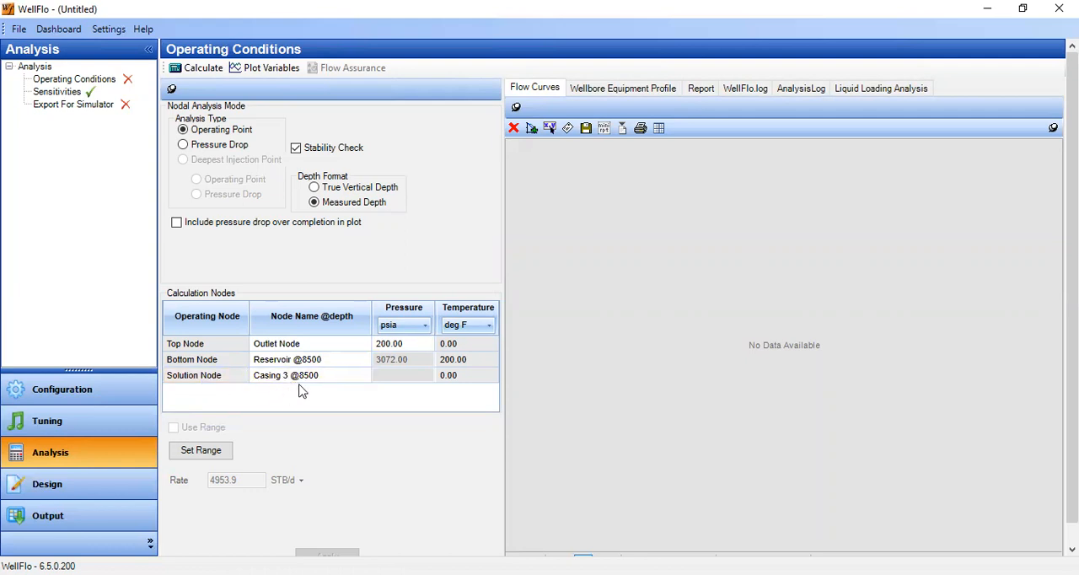
{"action": "left_click", "coordinate": [216, 458]}
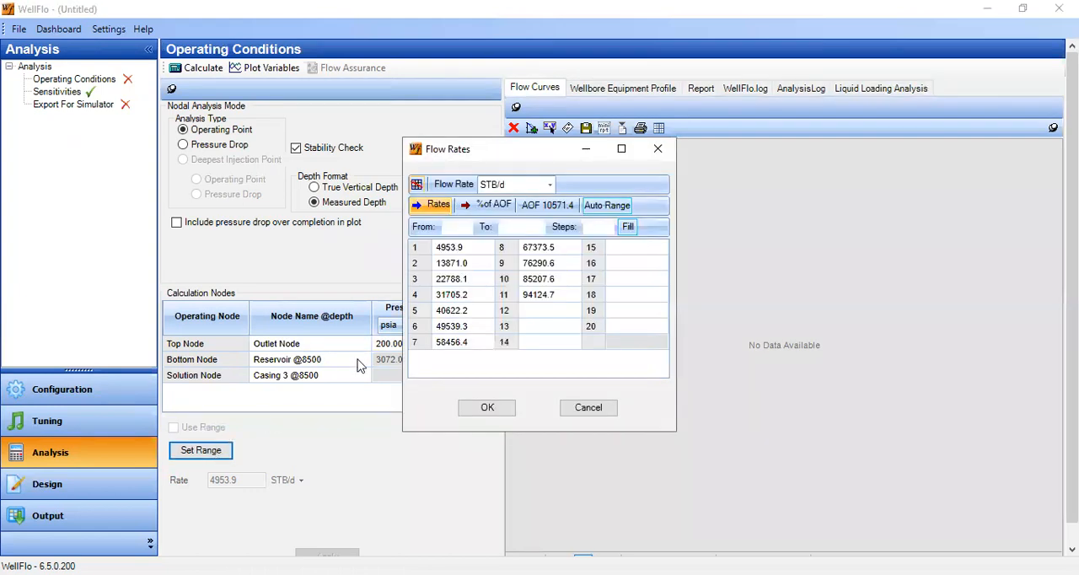
{"action": "left_click", "coordinate": [607, 207]}
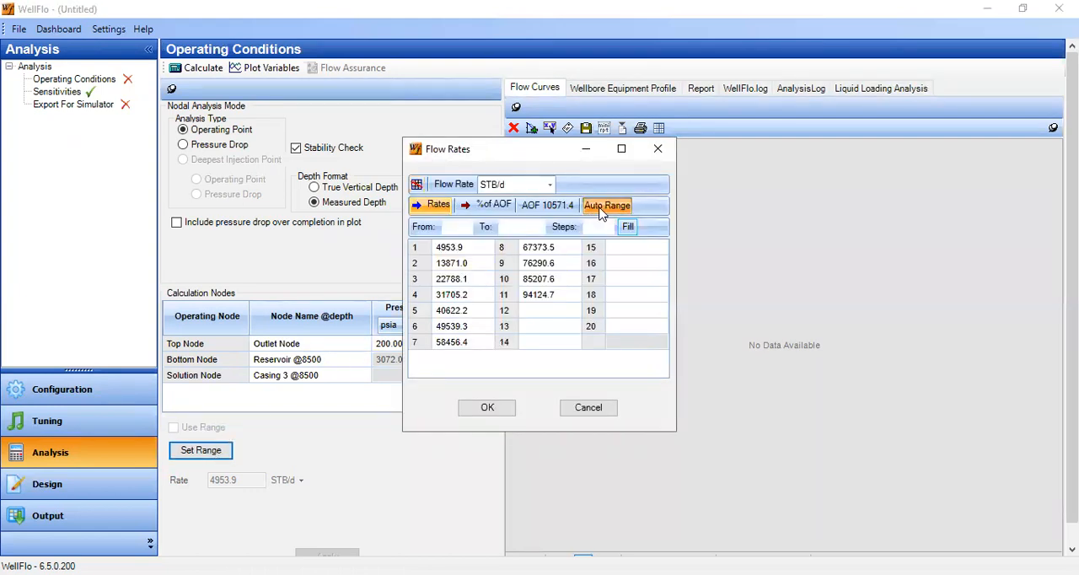
{"action": "left_click", "coordinate": [488, 408]}
{"action": "left_click", "coordinate": [342, 537]}
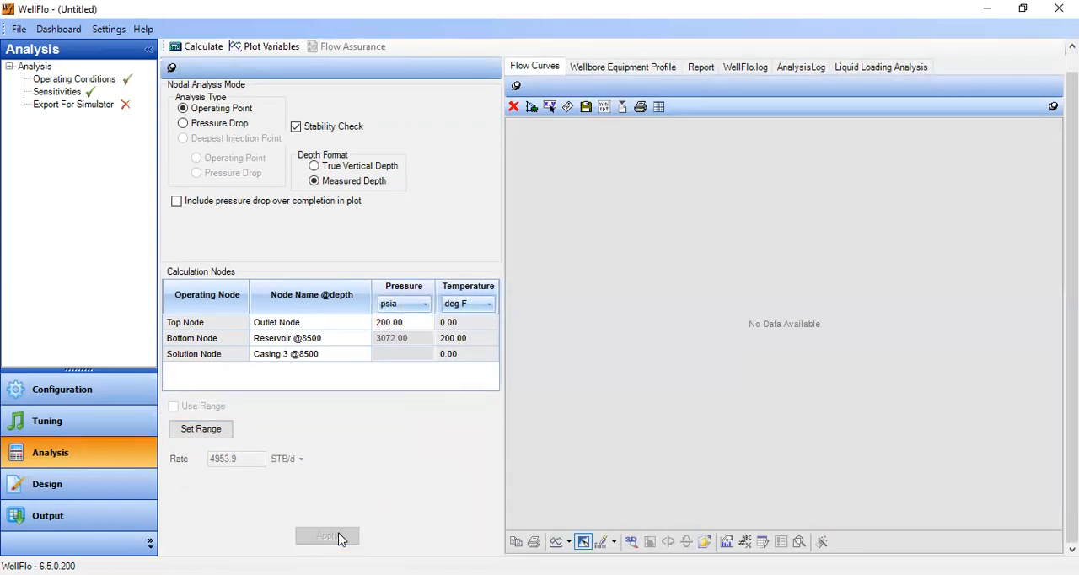
{"action": "left_click", "coordinate": [196, 48]}
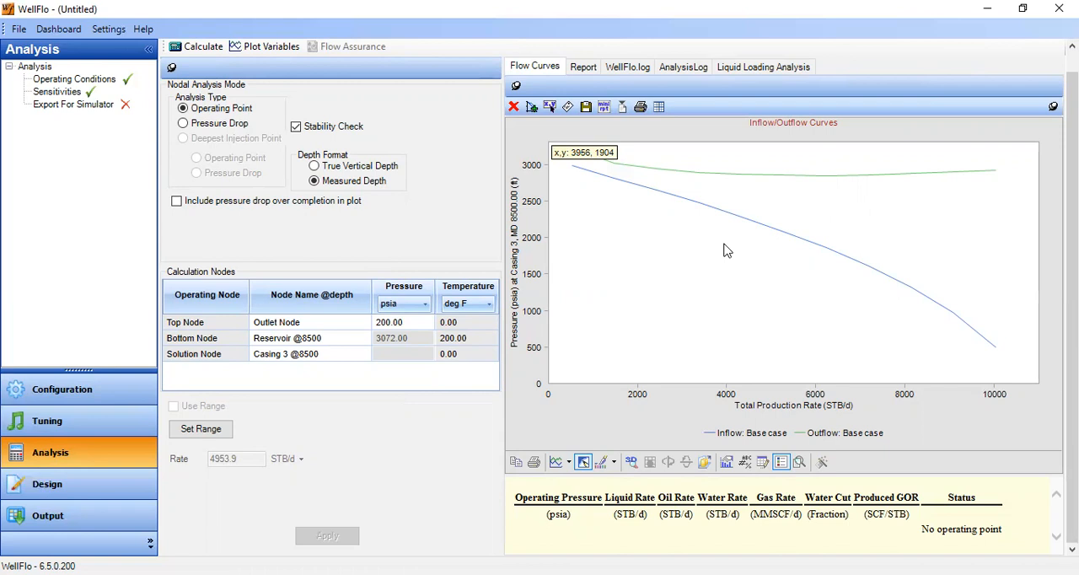
Set the top outlet node pressure to 100 psia and recalculate the inflow and outflow curves.
{"action": "left_click", "coordinate": [413, 328]}
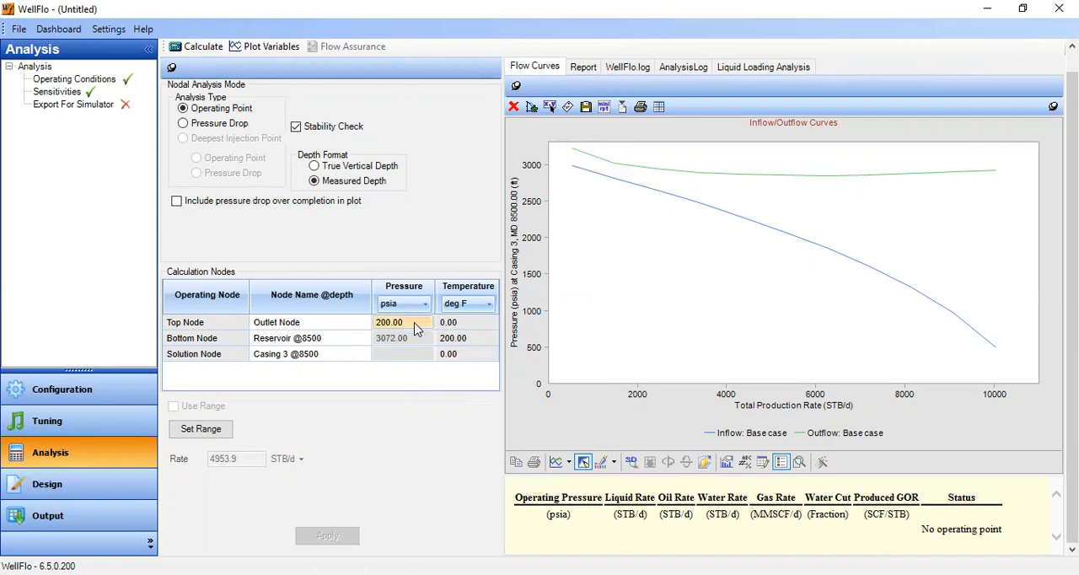
{"action": "type", "text": "100"}
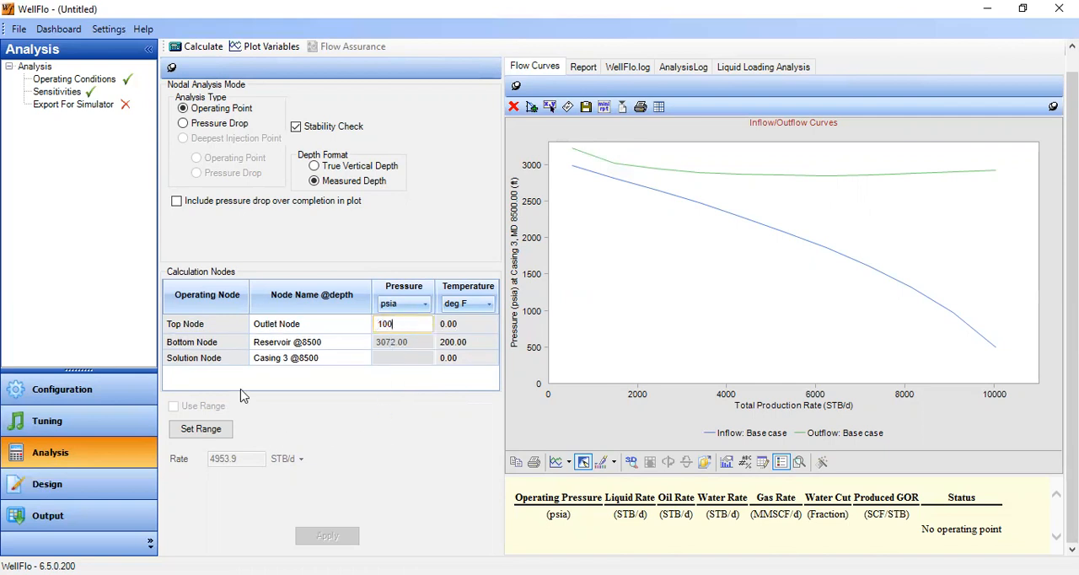
{"action": "left_click", "coordinate": [211, 46]}
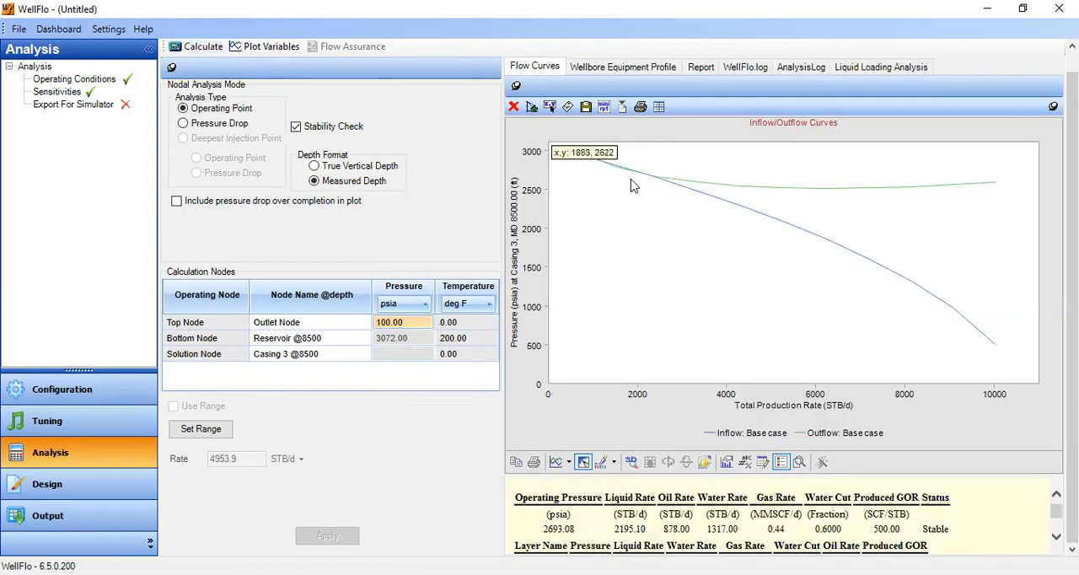
Lower the top outlet node pressure to 50 psia and recalculate the operating point.
{"action": "left_click", "coordinate": [415, 323]}
{"action": "type", "text": "50"}
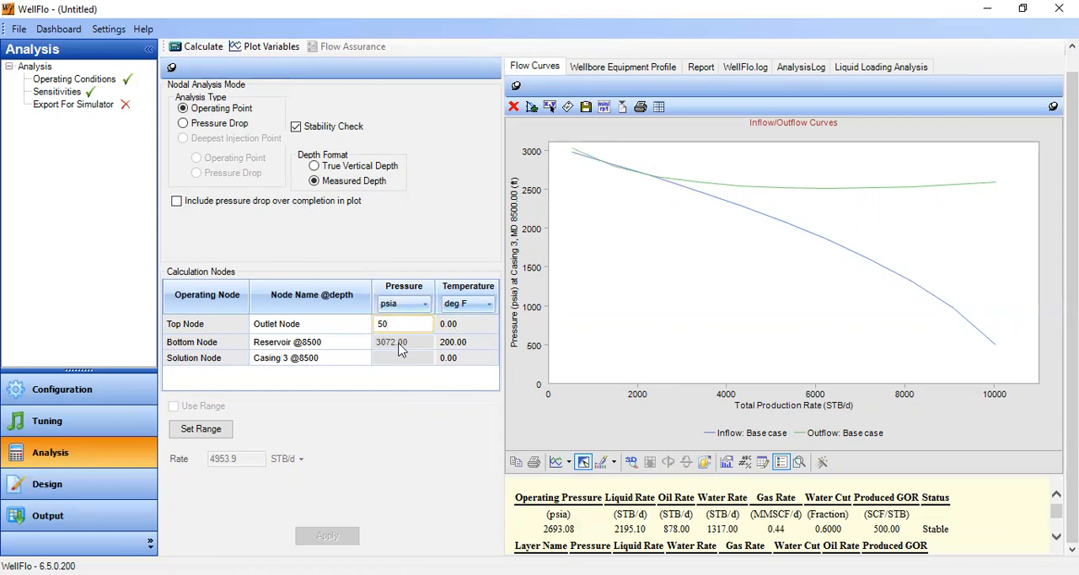
{"action": "left_click", "coordinate": [196, 48]}
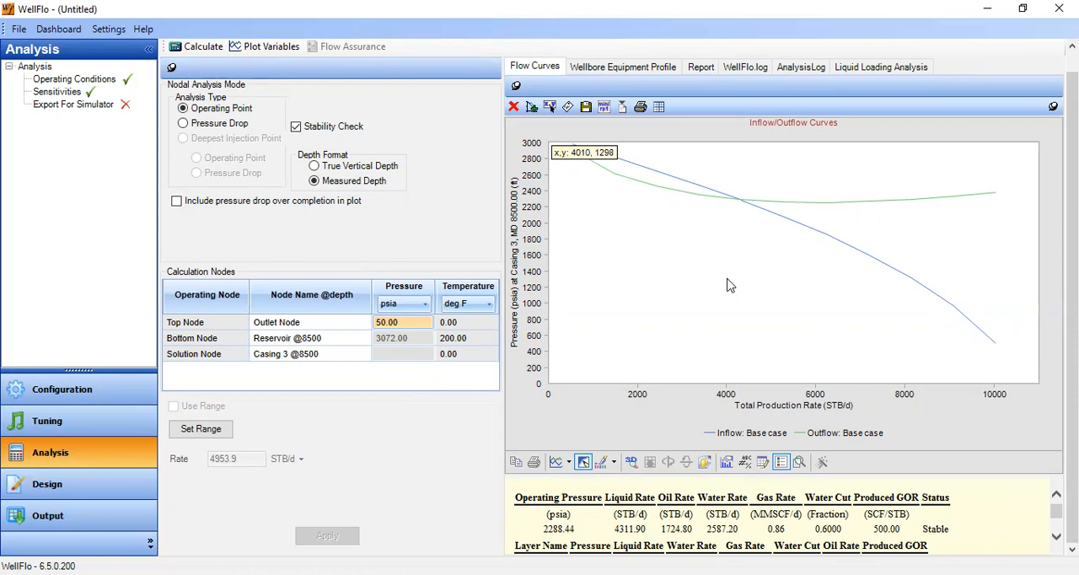
Set the top outlet node pressure back to 200 psia and rerun the operating point calculation.
{"action": "left_click", "coordinate": [416, 322]}
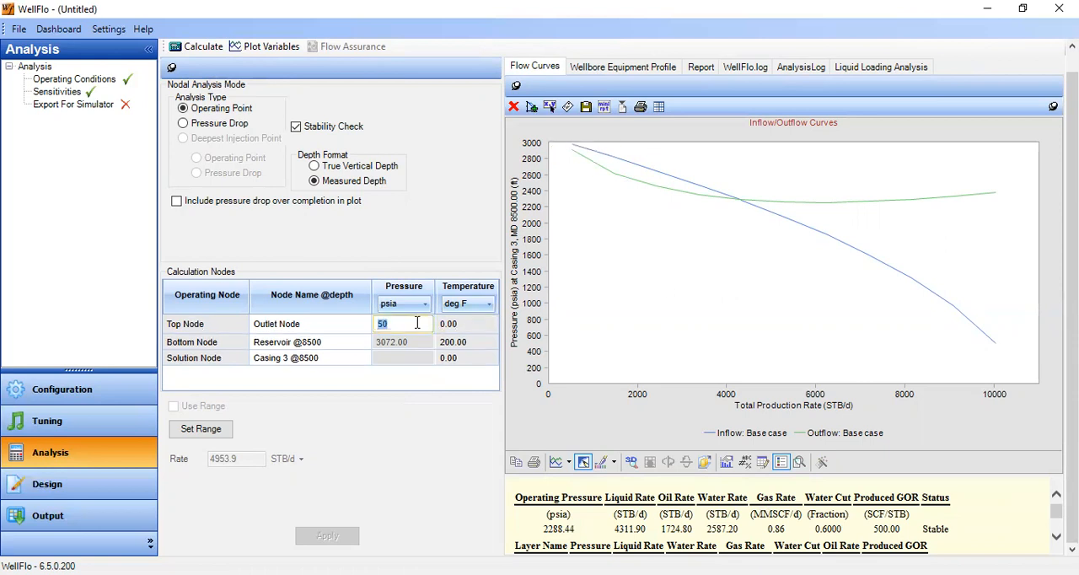
{"action": "type", "text": "200"}
{"action": "left_click", "coordinate": [203, 46]}
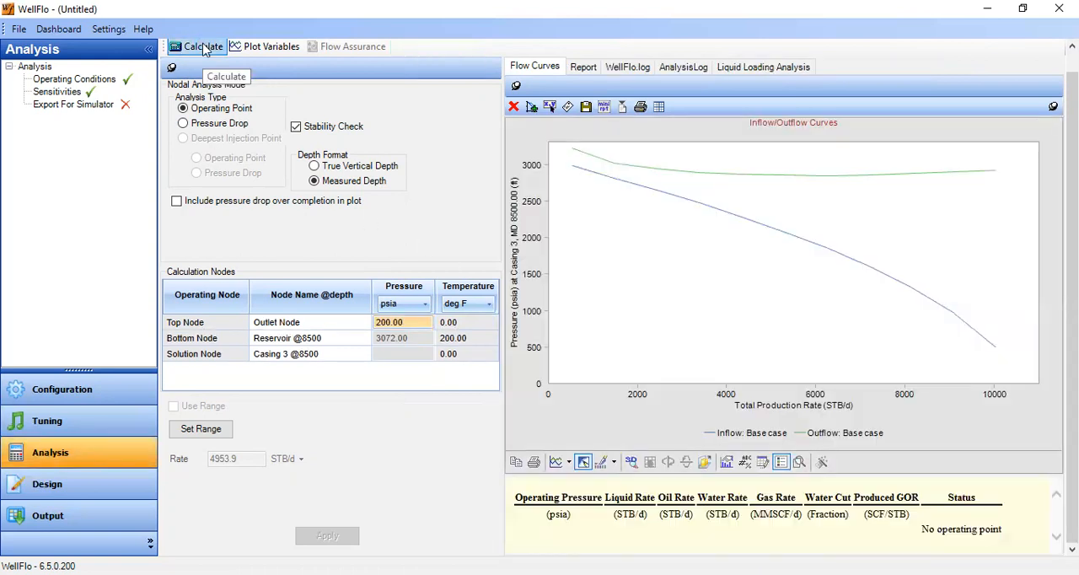